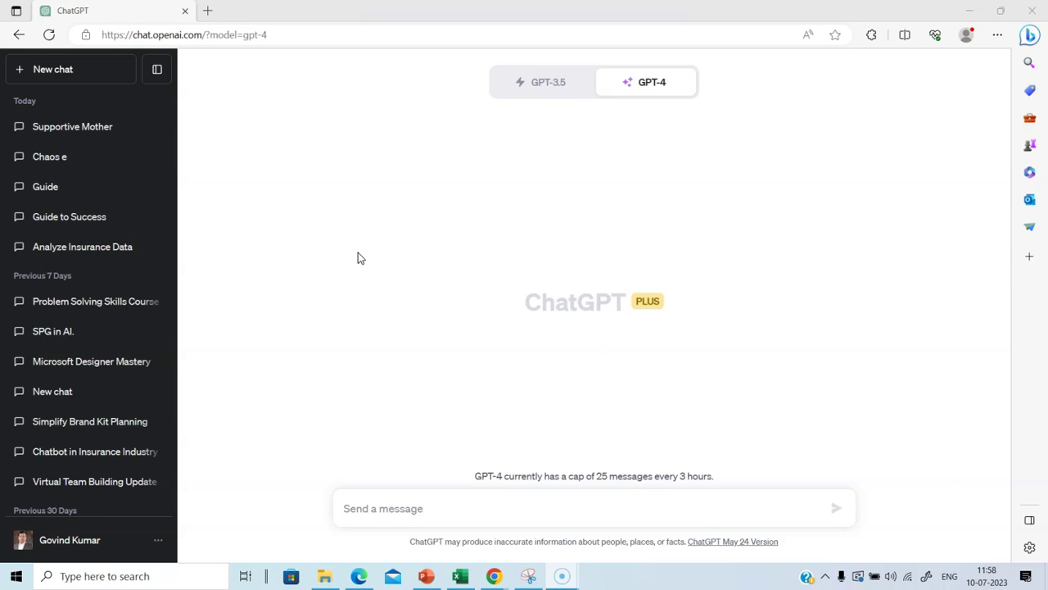
- Switch the GPT-4 model to its Code Interpreter beta mode
{"action": "mouse_move", "coordinate": [652, 97]}
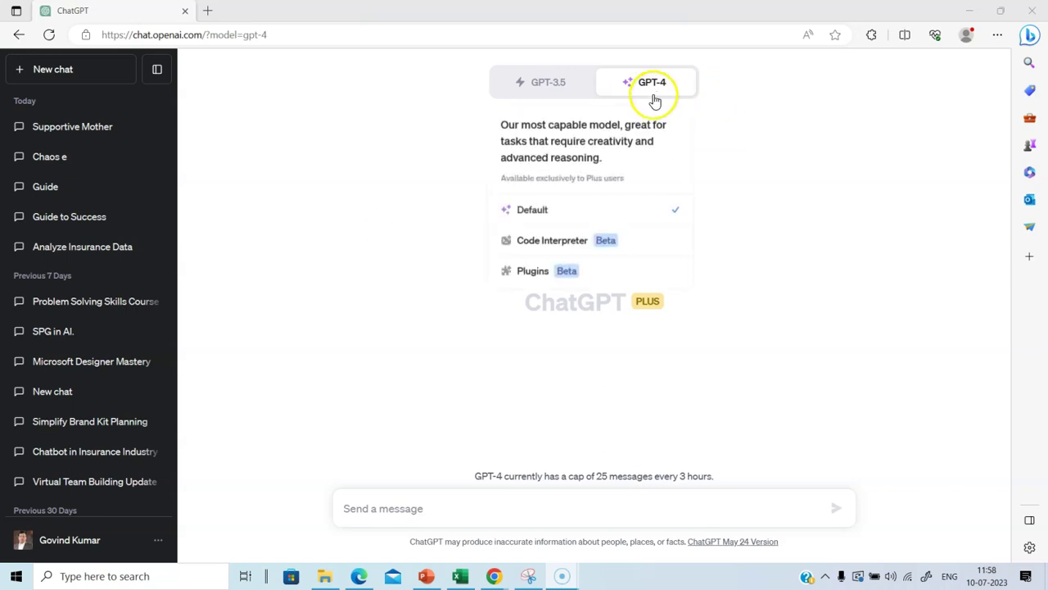
{"action": "left_click", "coordinate": [629, 246]}
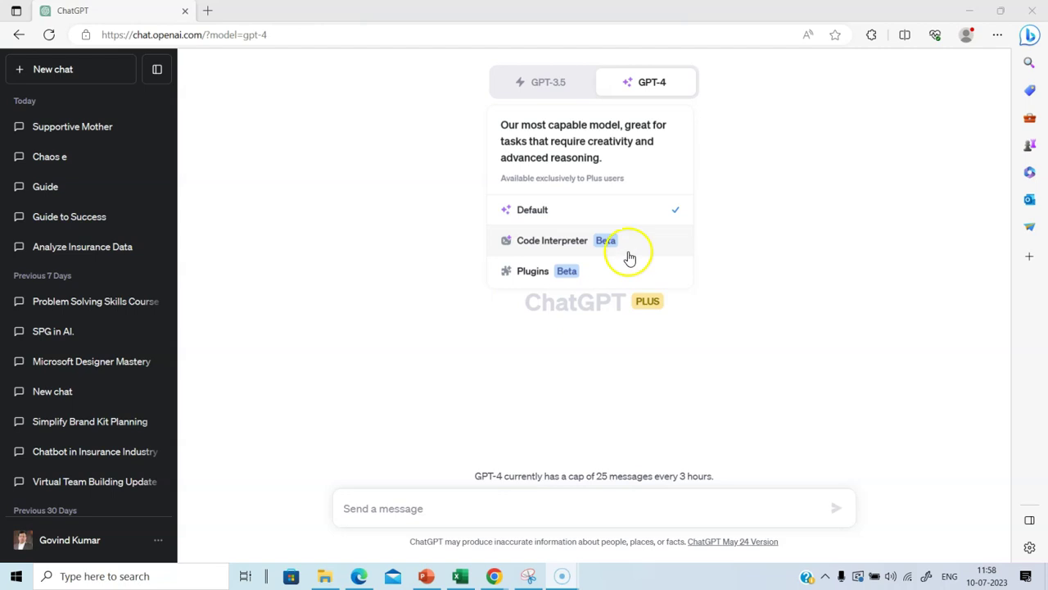
{"action": "left_click", "coordinate": [627, 309]}
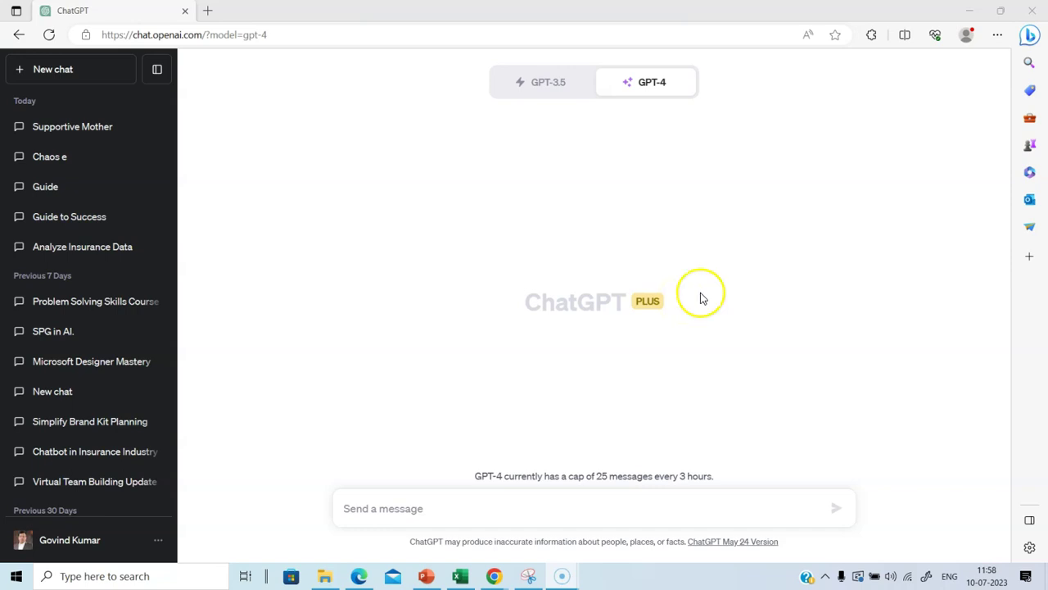
{"action": "mouse_move", "coordinate": [631, 87]}
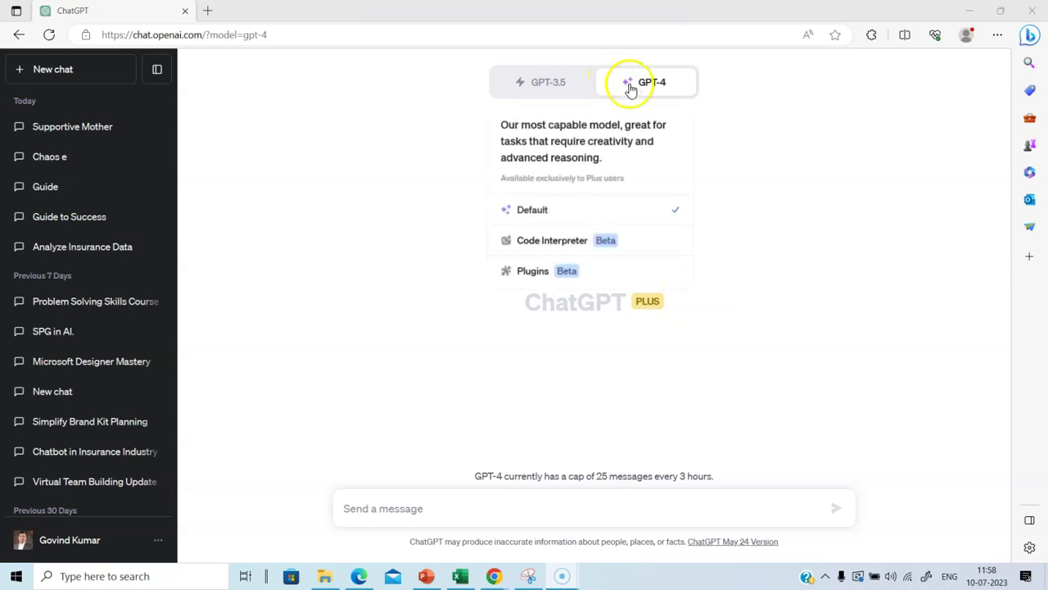
{"action": "left_click", "coordinate": [568, 241]}
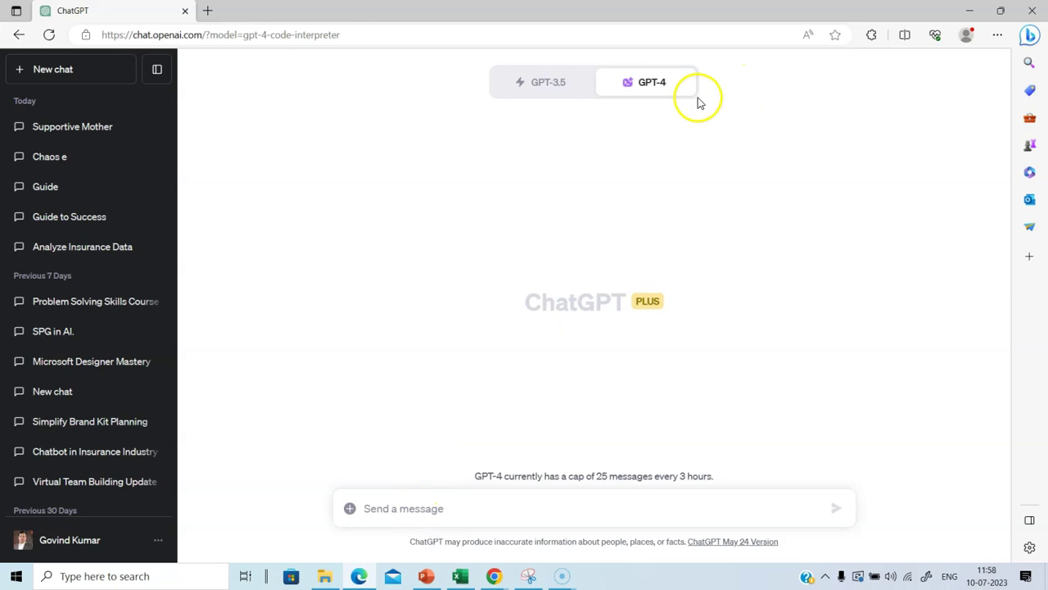
{"action": "mouse_move", "coordinate": [693, 95]}
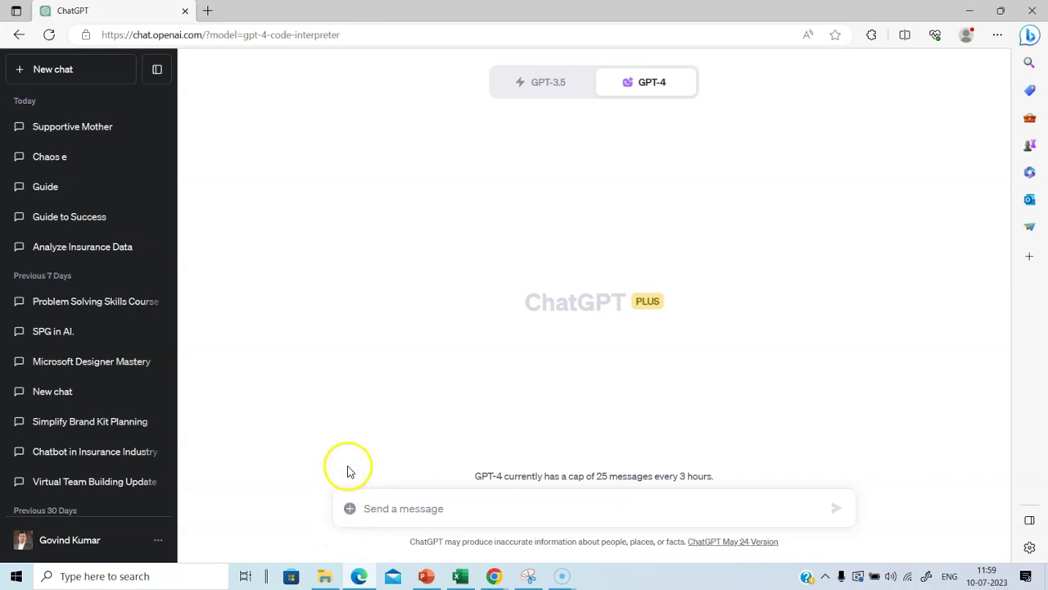
- Review the Data for Power BI workbook in Excel, then return to ChatGPT and attach Data for Power BI.xlsx to the message
{"action": "left_click", "coordinate": [449, 579]}
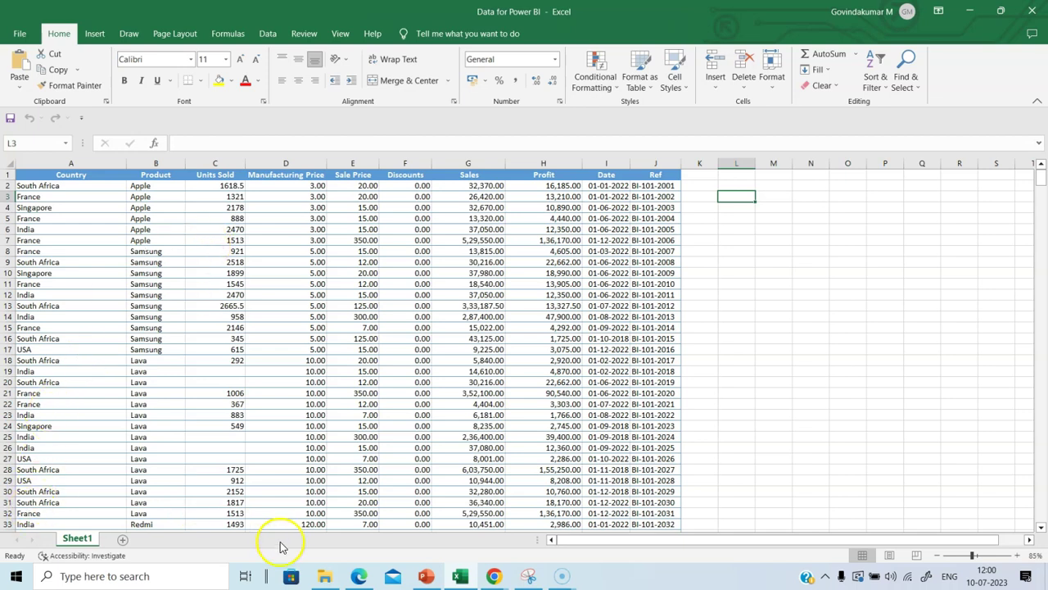
{"action": "left_click", "coordinate": [358, 576]}
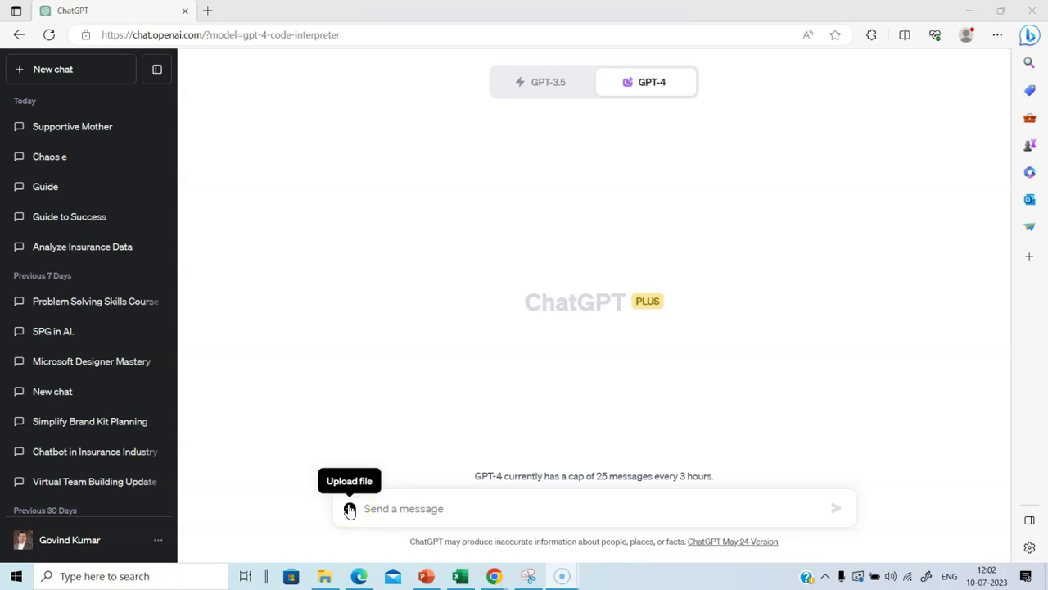
{"action": "left_click", "coordinate": [350, 508]}
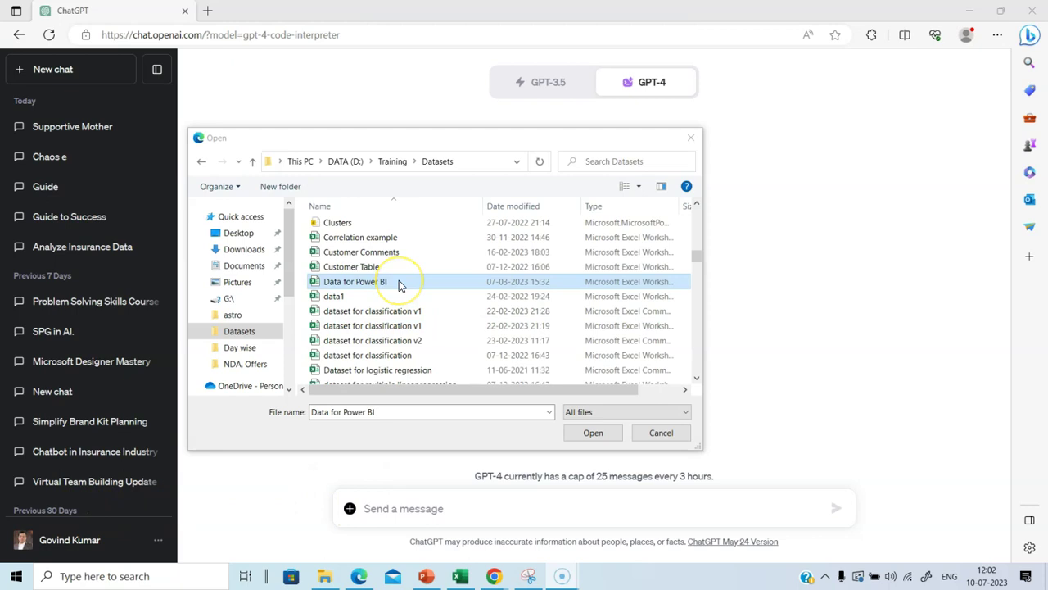
{"action": "left_click", "coordinate": [592, 433]}
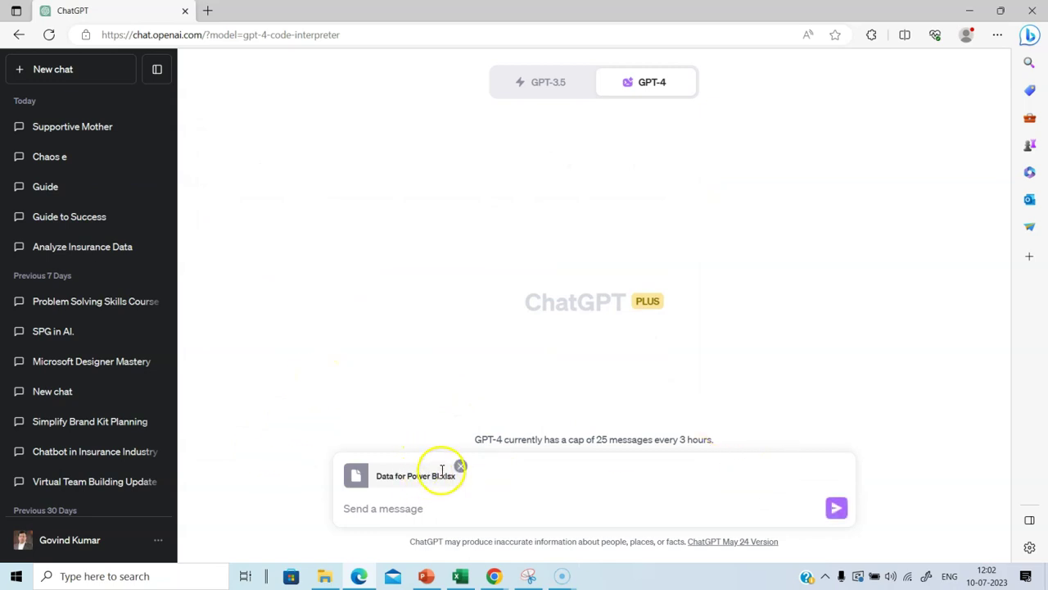
- Send the attached file with the prompt "Can you summarize the data in the uploaded file?"
{"action": "left_click", "coordinate": [393, 519]}
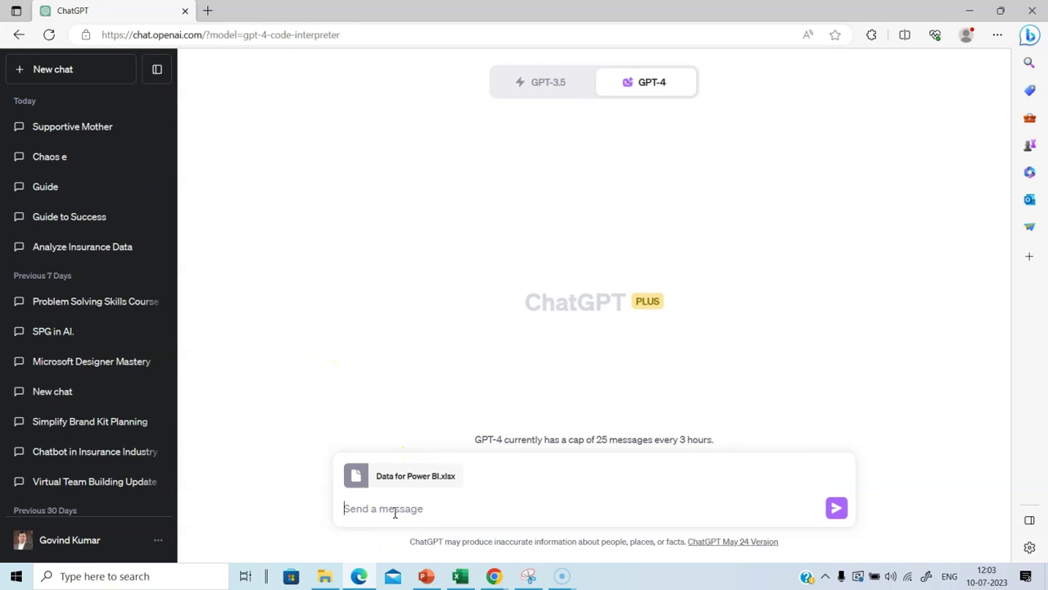
{"action": "type", "text": "Can you summarize the data in the uploa"}
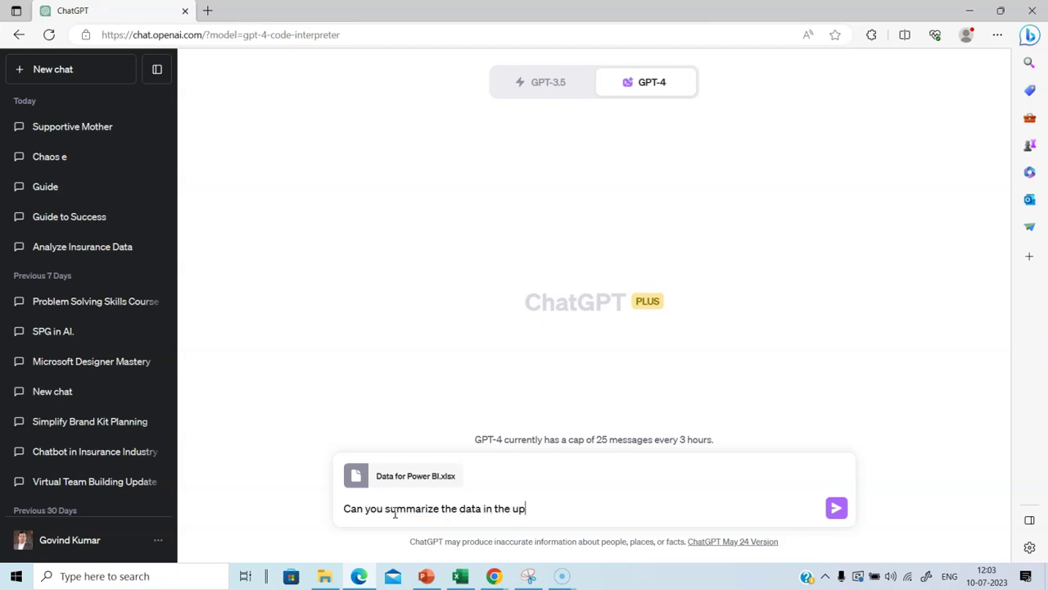
{"action": "key", "text": "BackSpace"}
{"action": "type", "text": "oaded file?"}
{"action": "left_click", "coordinate": [836, 508]}
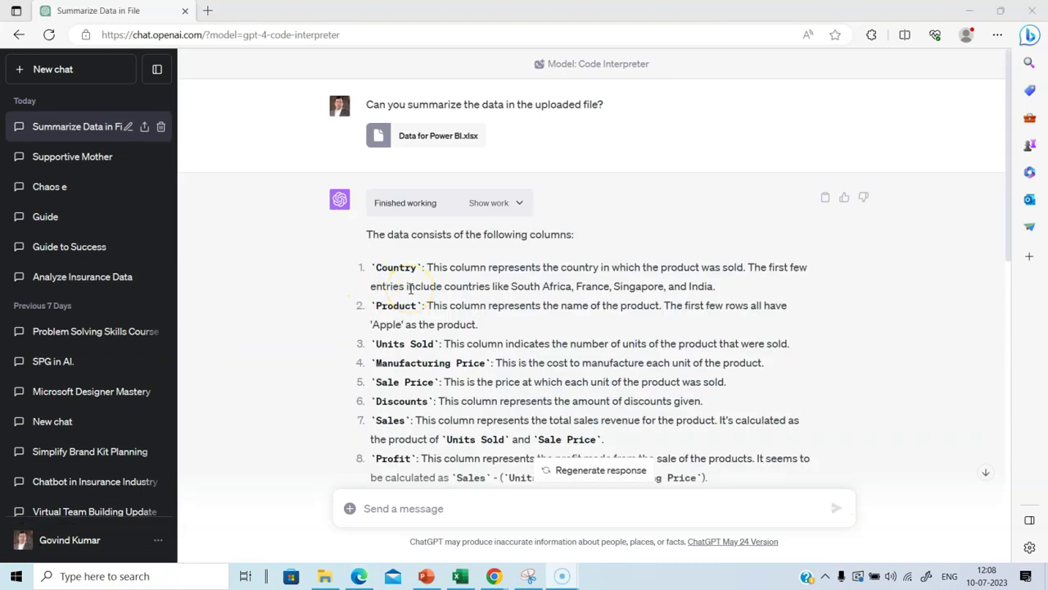
- Read the response's descriptions of the dataset columns, from Country through Ref
{"action": "scroll", "coordinate": [461, 282], "scroll_direction": "down", "scroll_amount": 1}
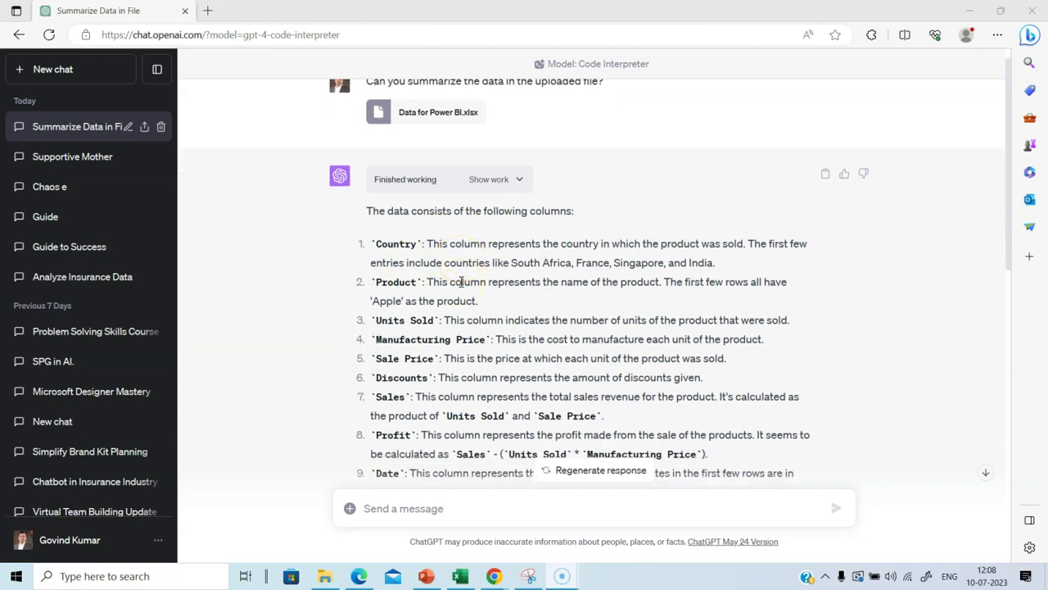
{"action": "scroll", "coordinate": [461, 282], "scroll_direction": "down", "scroll_amount": 1}
{"action": "scroll", "coordinate": [461, 282], "scroll_direction": "down", "scroll_amount": 2}
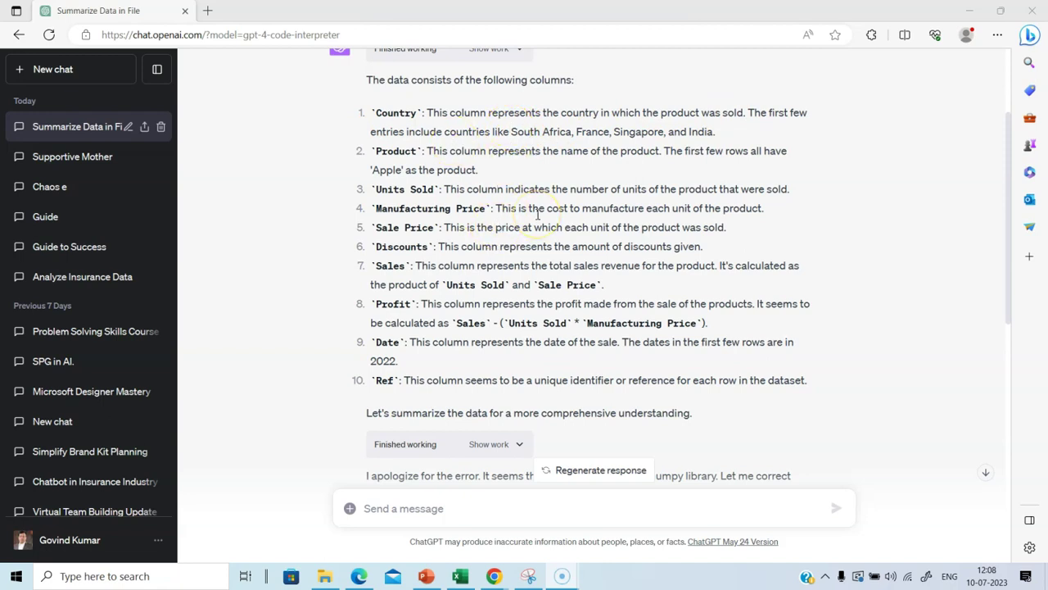
{"action": "scroll", "coordinate": [538, 215], "scroll_direction": "down", "scroll_amount": 1}
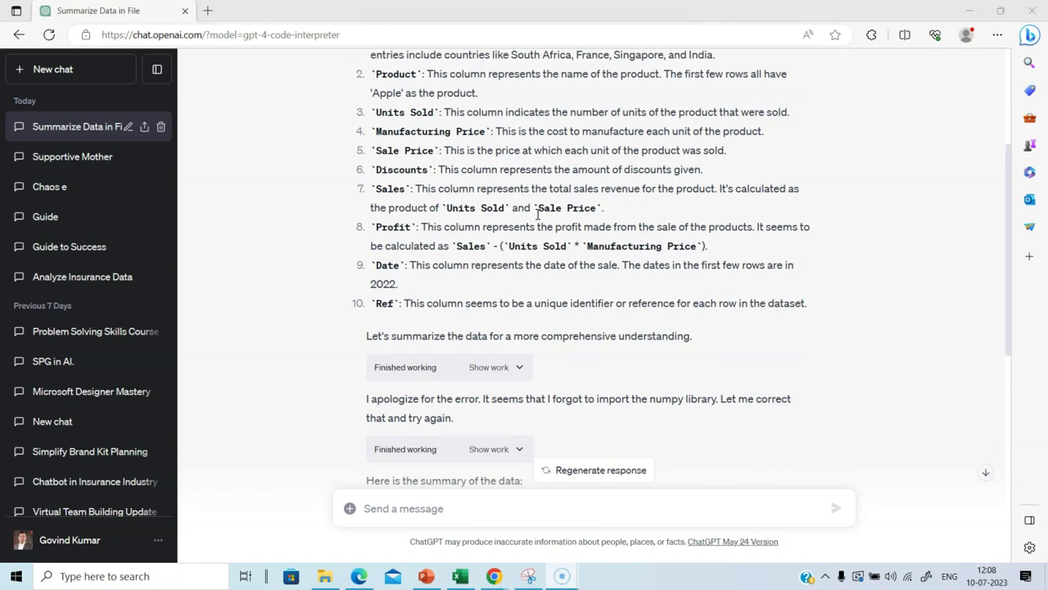
{"action": "scroll", "coordinate": [540, 212], "scroll_direction": "up", "scroll_amount": 1}
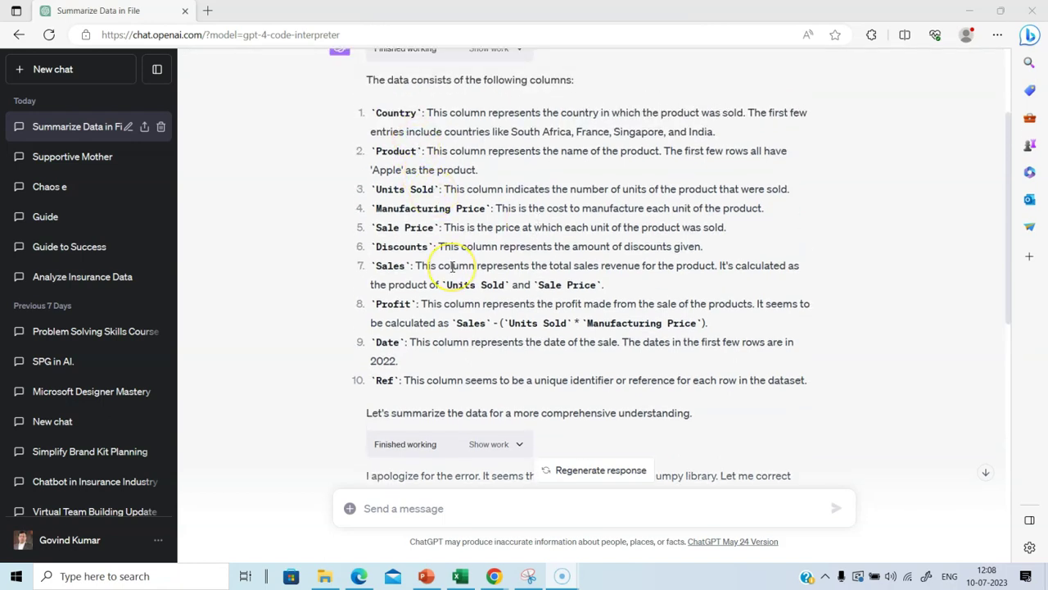
{"action": "scroll", "coordinate": [448, 254], "scroll_direction": "down", "scroll_amount": 1}
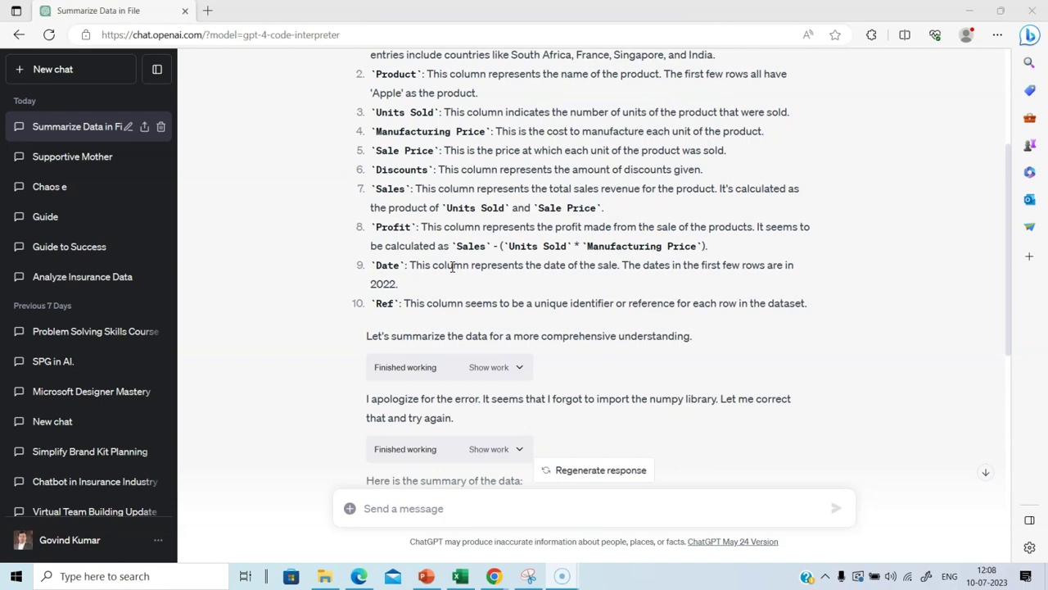
{"action": "scroll", "coordinate": [452, 266], "scroll_direction": "down", "scroll_amount": 1}
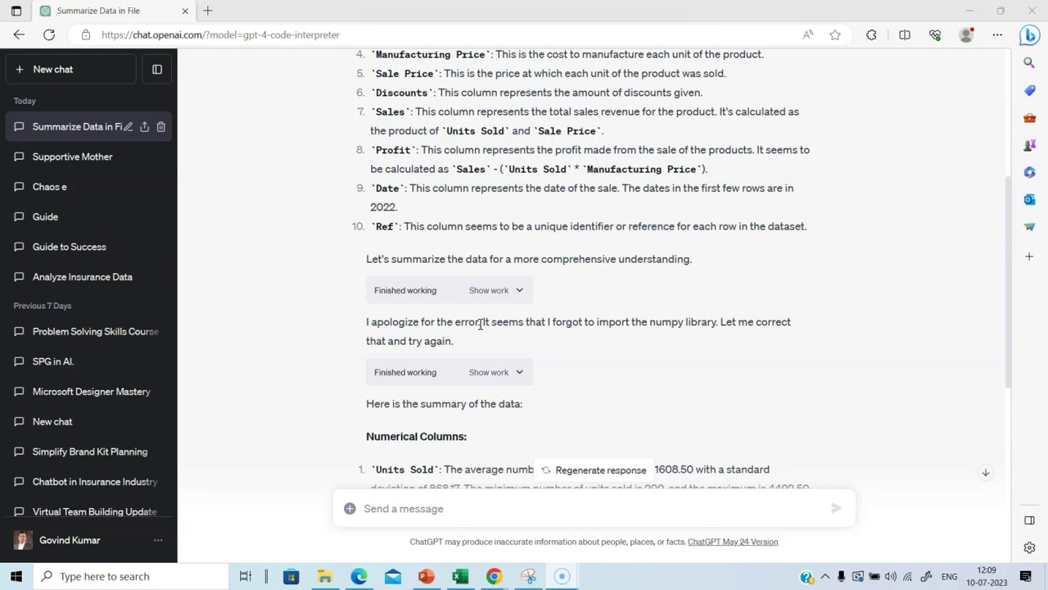
- Inspect the Python code and its output behind the first summary attempt, then collapse that work section
{"action": "left_click", "coordinate": [517, 289]}
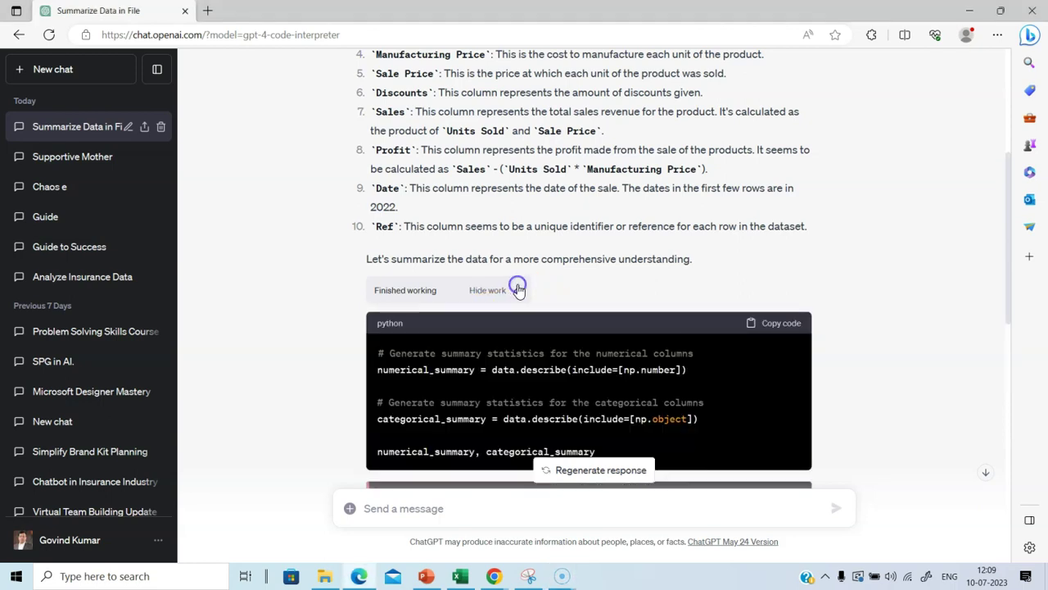
{"action": "scroll", "coordinate": [598, 365], "scroll_direction": "down", "scroll_amount": 3}
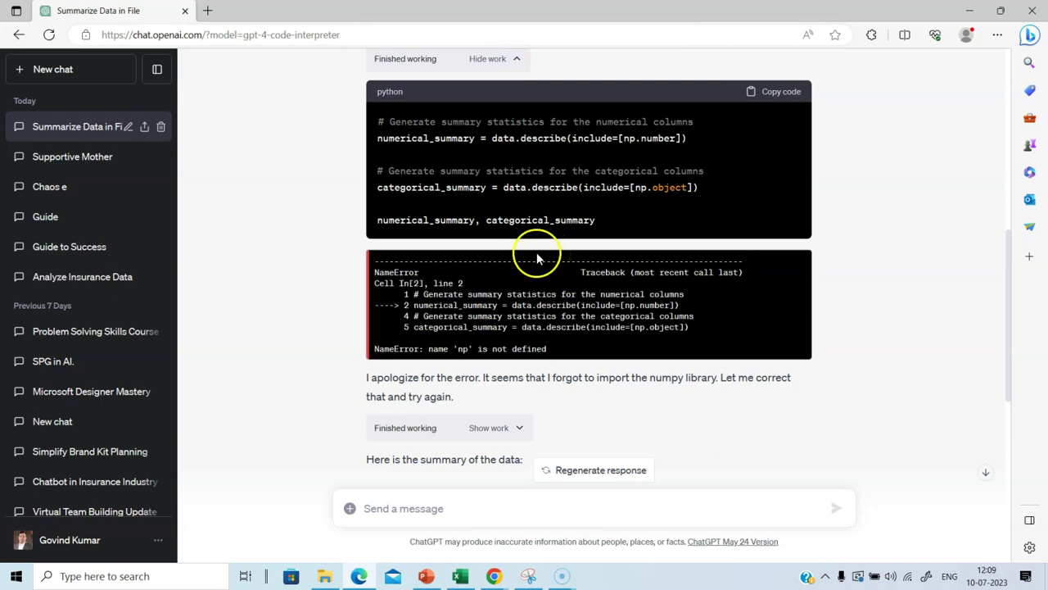
{"action": "left_click", "coordinate": [497, 59]}
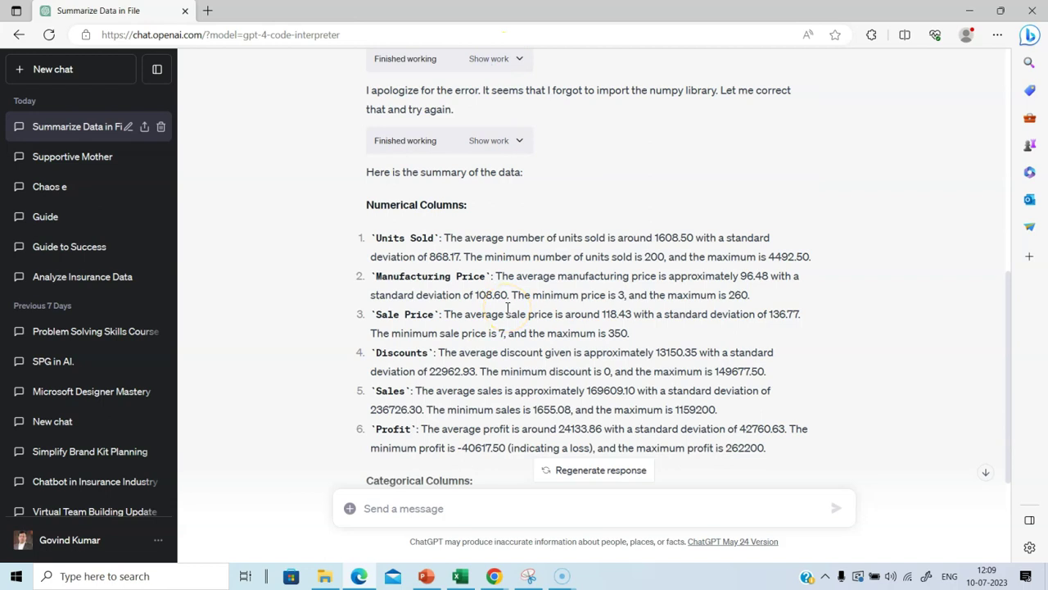
- Examine the summary statistics for the numerical columns and the findings for the categorical columns
{"action": "scroll", "coordinate": [507, 308], "scroll_direction": "down", "scroll_amount": 1}
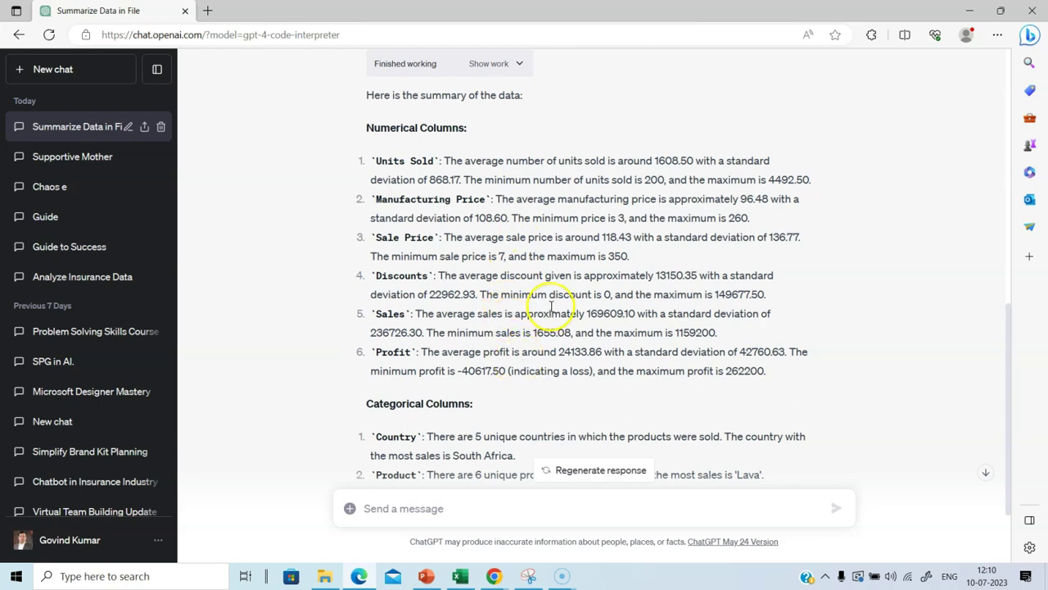
{"action": "scroll", "coordinate": [553, 307], "scroll_direction": "down", "scroll_amount": 2}
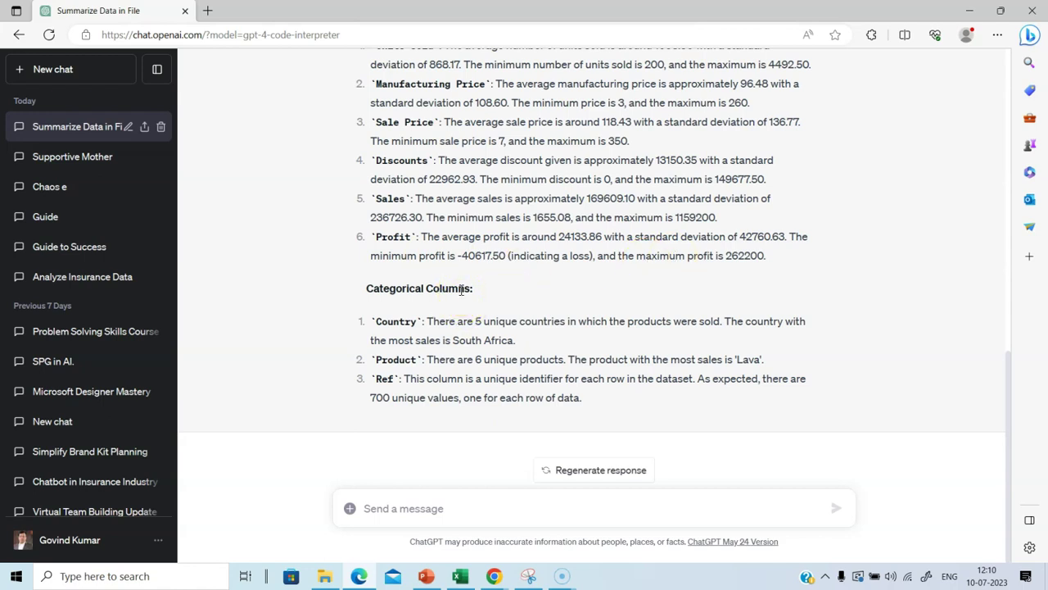
{"action": "scroll", "coordinate": [461, 290], "scroll_direction": "up", "scroll_amount": 3}
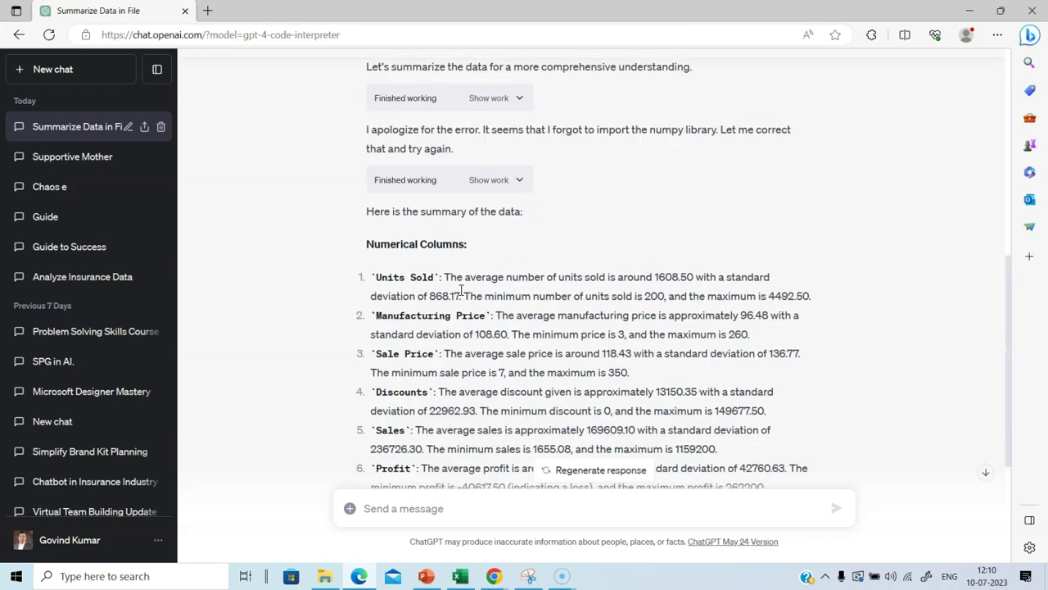
{"action": "scroll", "coordinate": [514, 369], "scroll_direction": "down", "scroll_amount": 2}
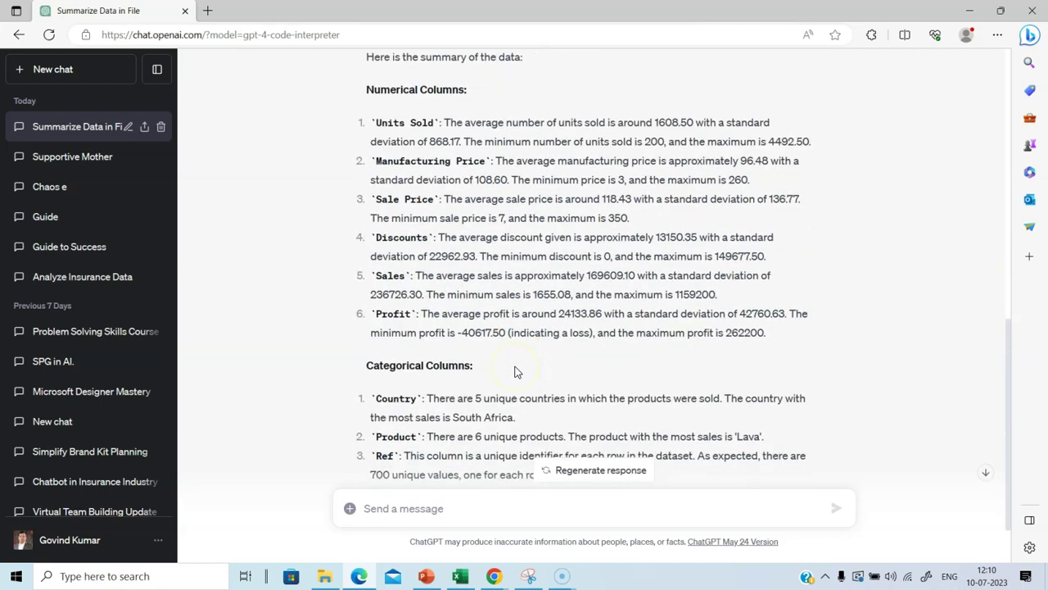
{"action": "scroll", "coordinate": [514, 371], "scroll_direction": "down", "scroll_amount": 1}
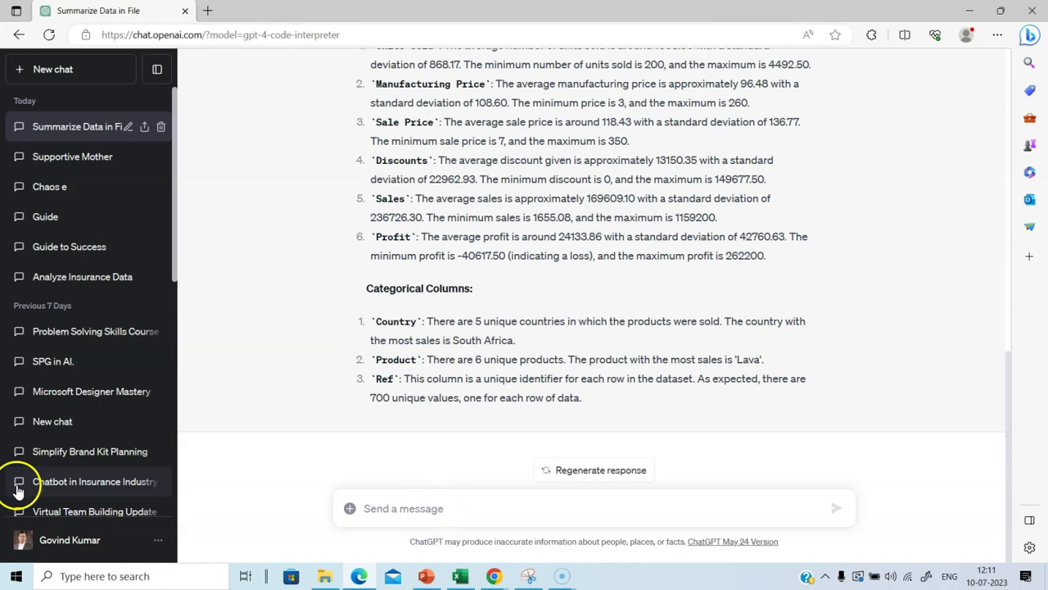
- Ask the follow-up question "Which country had the highest sales?"
{"action": "left_click", "coordinate": [434, 508]}
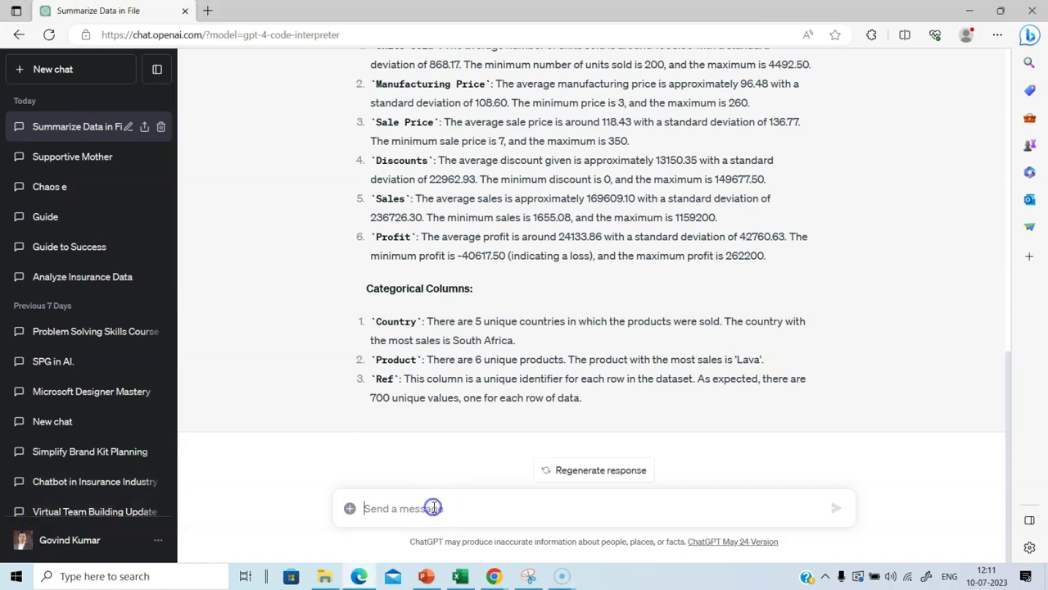
{"action": "type", "text": "Which country had the h"}
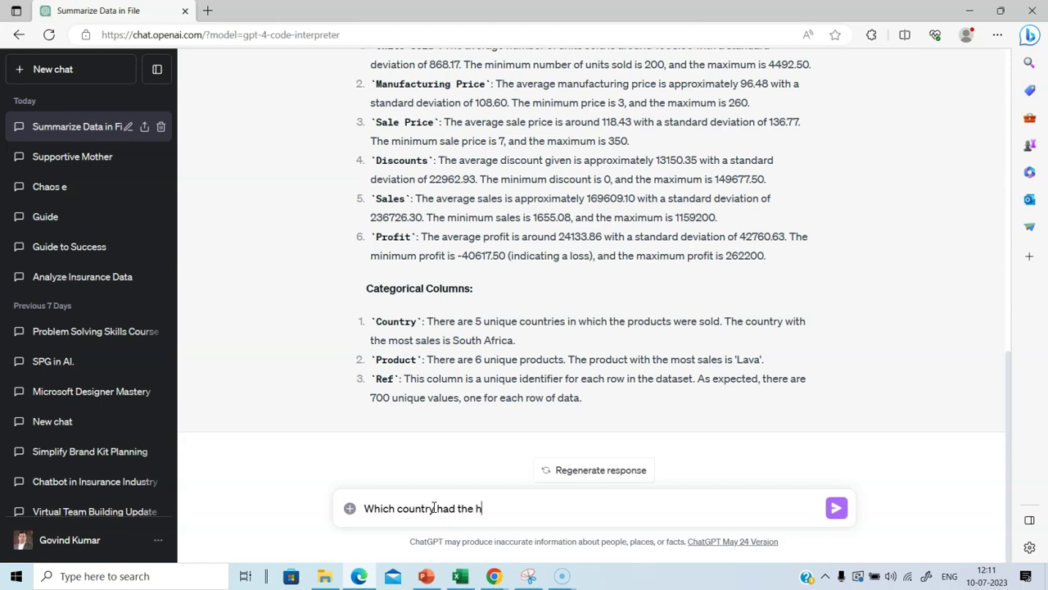
{"action": "type", "text": "ighest sales?"}
{"action": "left_click", "coordinate": [836, 509]}
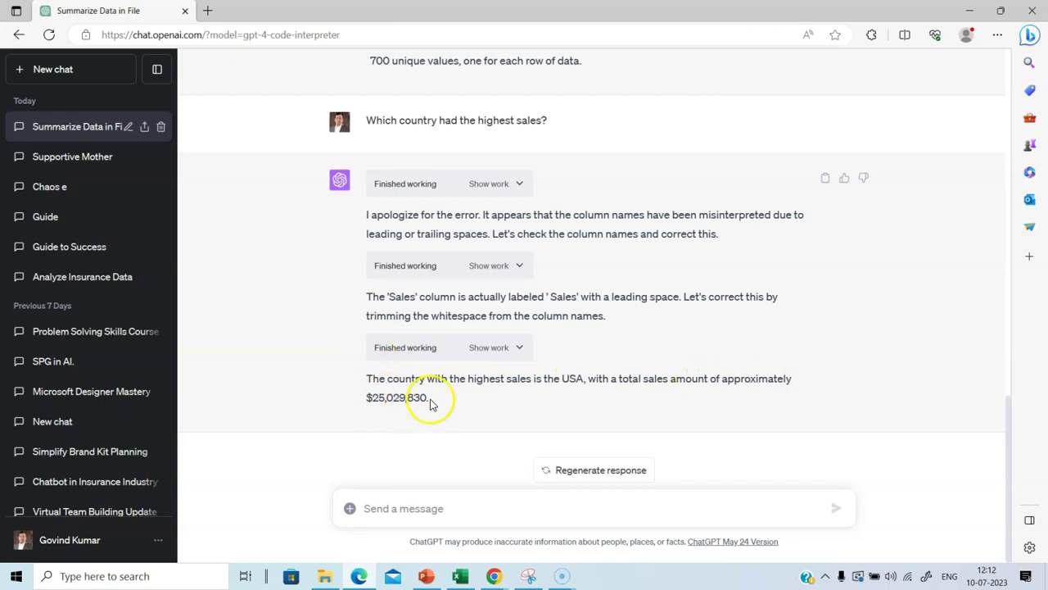
- Ask the follow-up question "Which product had the highest profitability?"
{"action": "left_click", "coordinate": [418, 505]}
{"action": "type", "text": "Whi"}
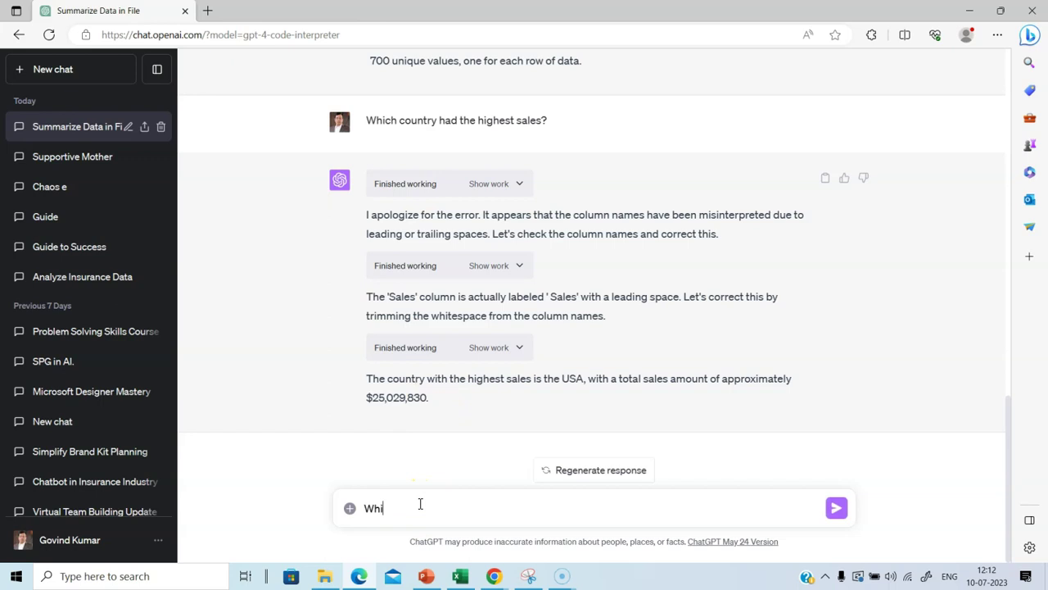
{"action": "type", "text": "ch product had the highest profi"}
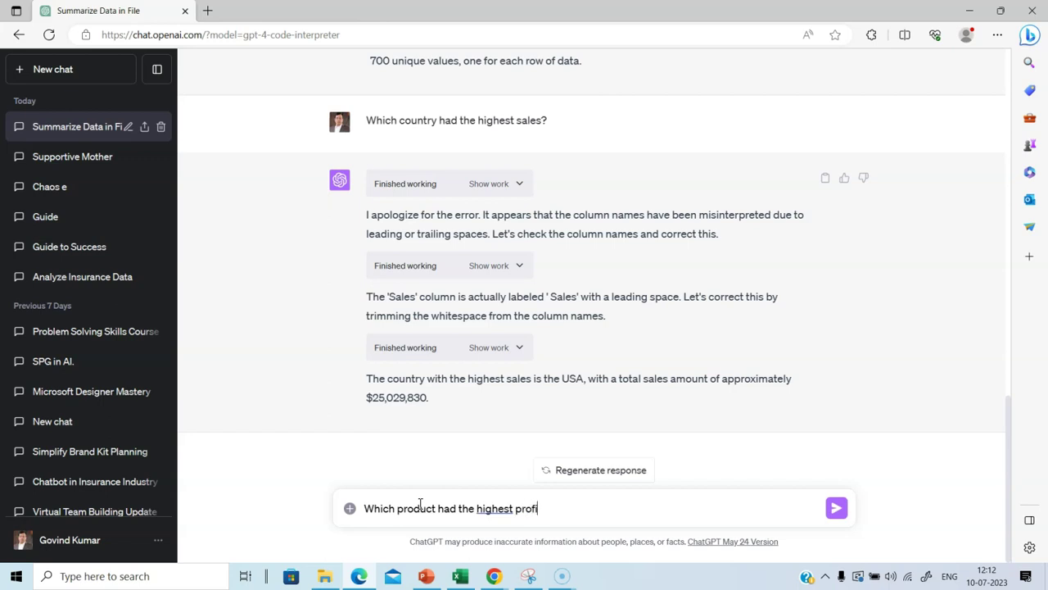
{"action": "type", "text": "tability?"}
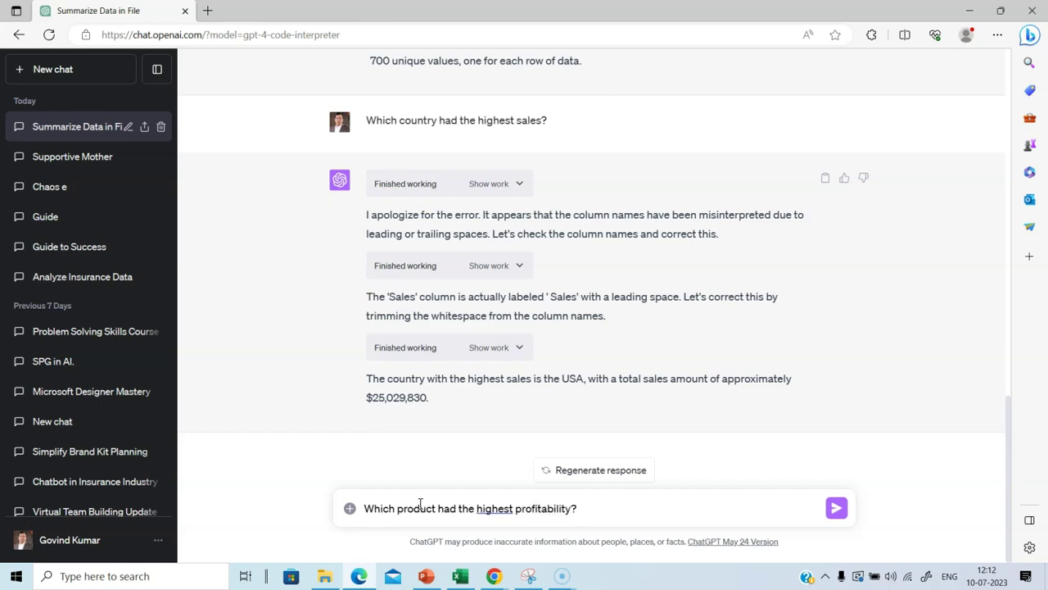
{"action": "left_click", "coordinate": [835, 506]}
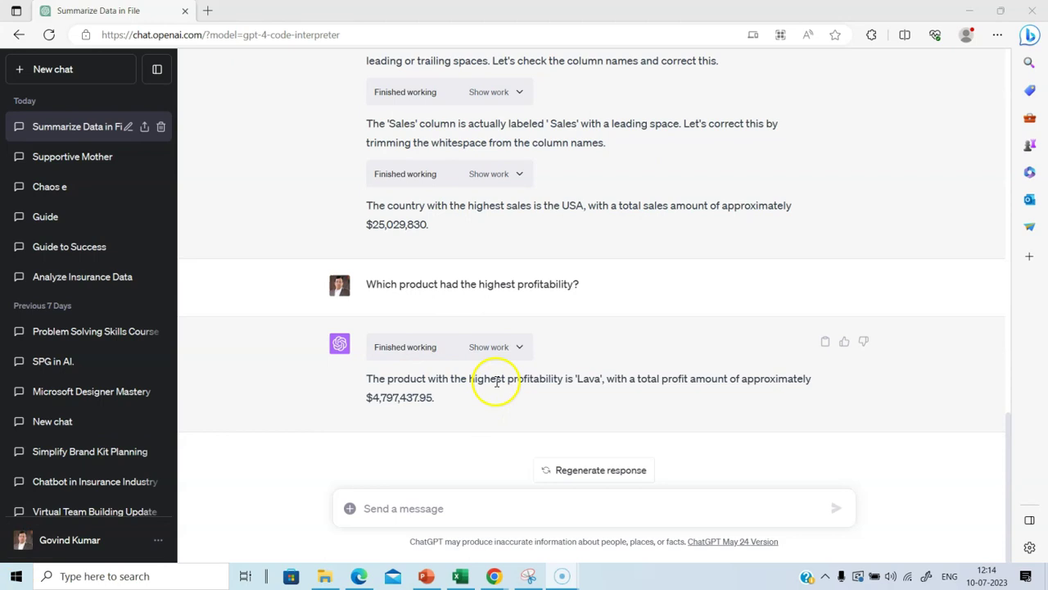
- Send the request "Create a bar chart to show the sales across different countries and products?"
{"action": "left_click", "coordinate": [444, 499]}
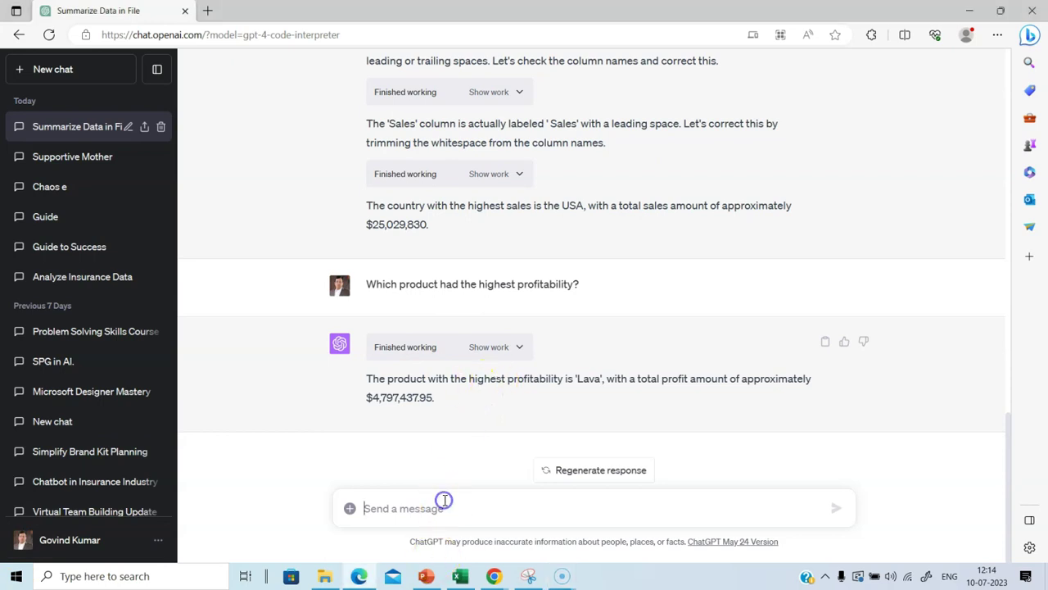
{"action": "type", "text": "Create a bar chart to show the "}
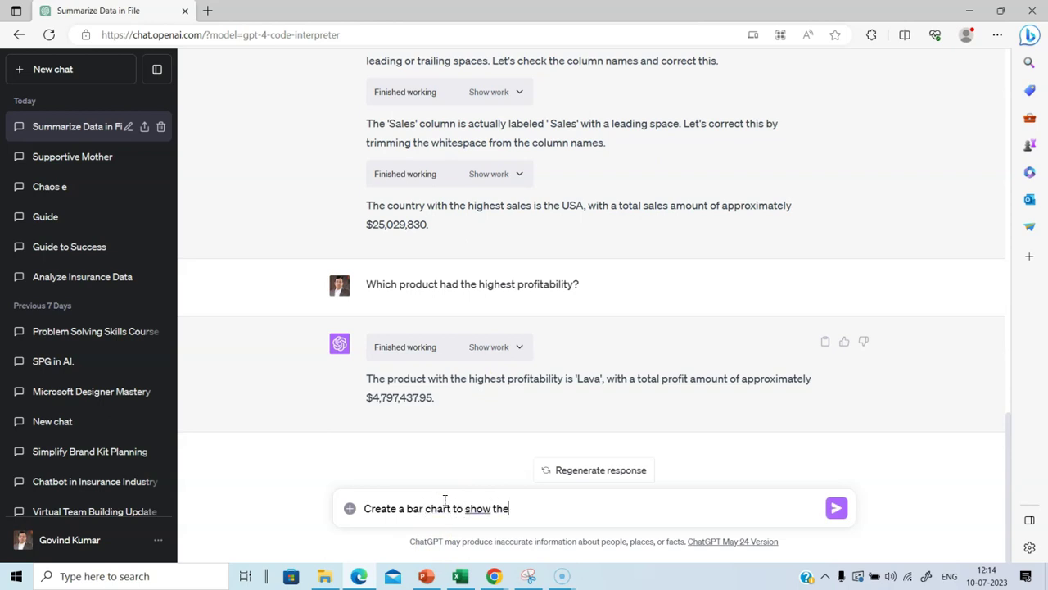
{"action": "type", "text": "sales across differe"}
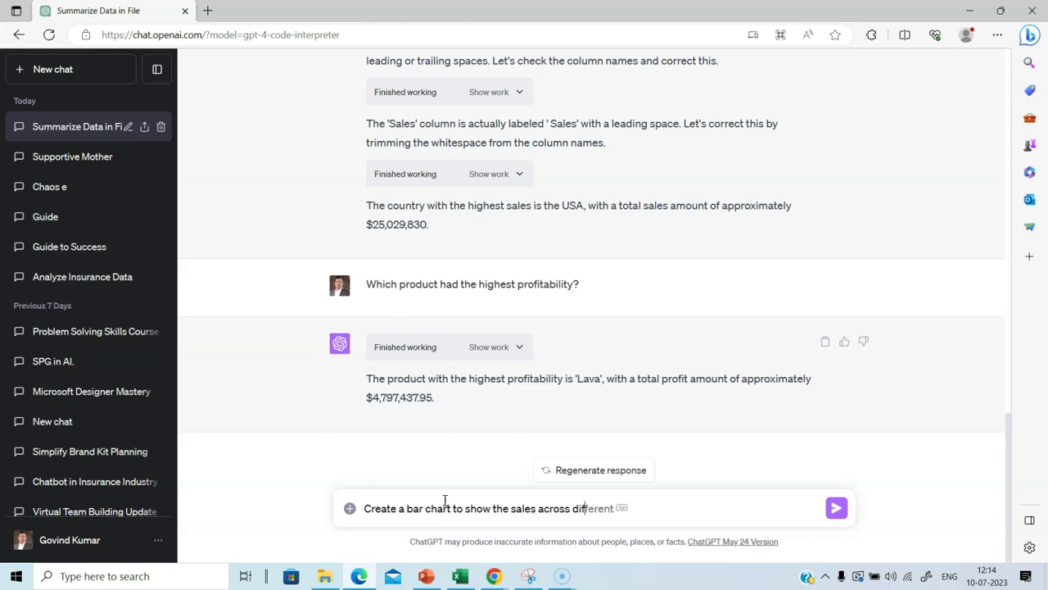
{"action": "type", "text": "nt countries and p"}
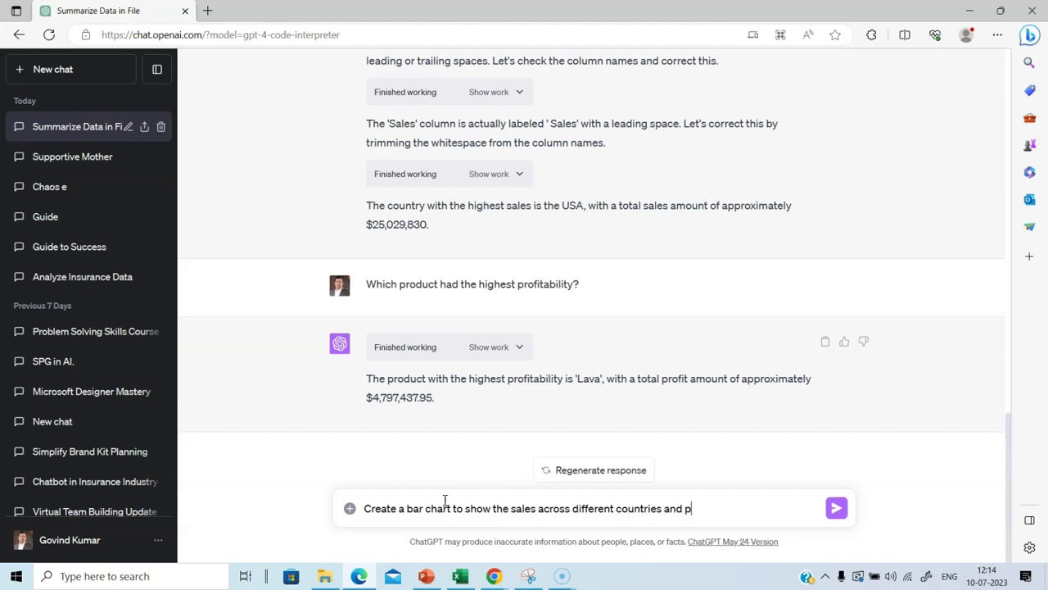
{"action": "type", "text": "roducts?"}
{"action": "left_click", "coordinate": [836, 507]}
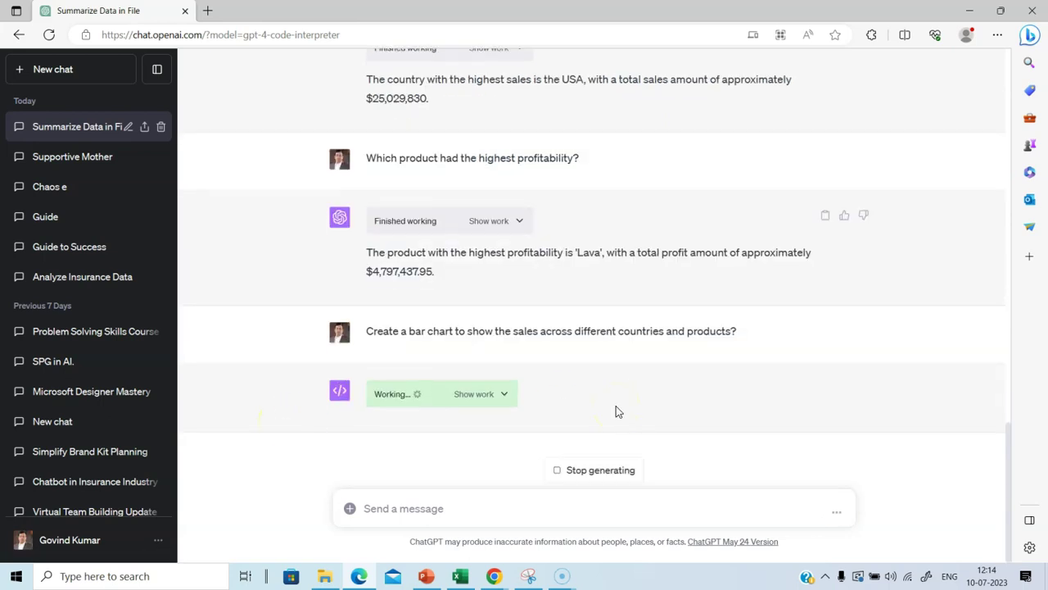
{"action": "left_click", "coordinate": [620, 335]}
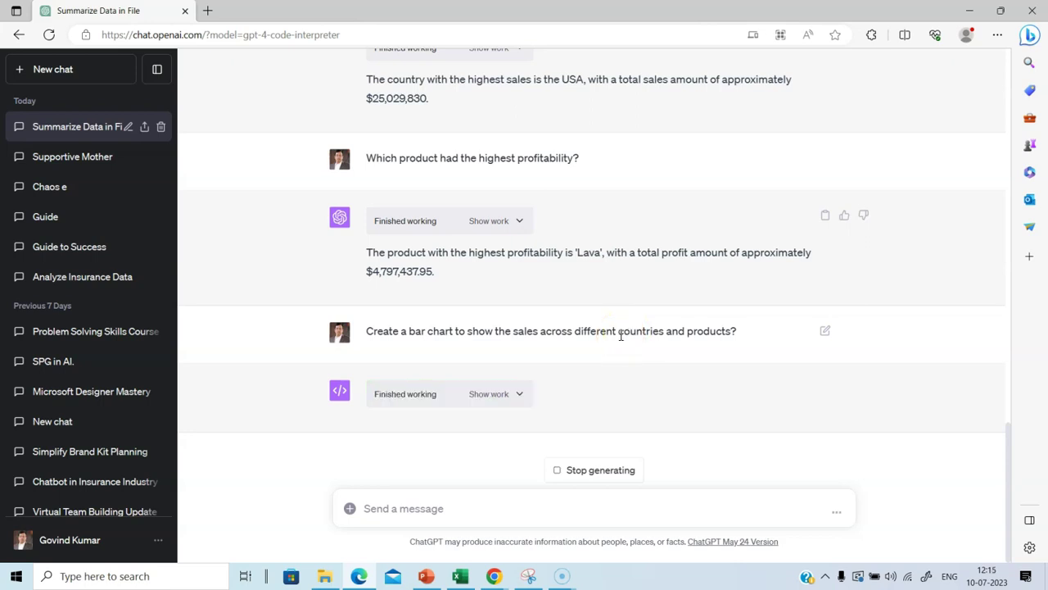
{"action": "left_click", "coordinate": [666, 323]}
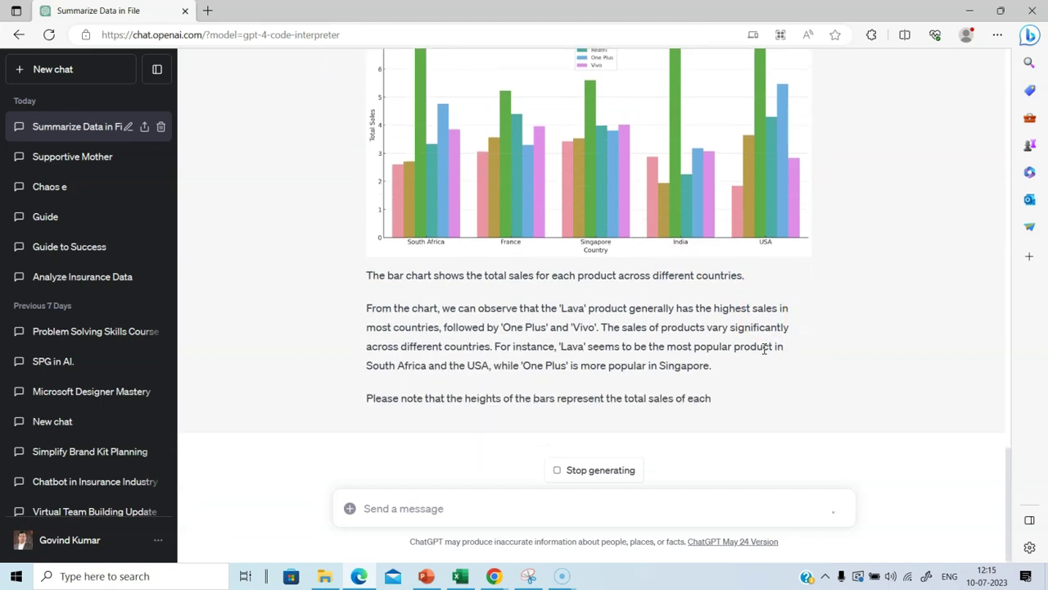
- Examine the bar chart of sales by country and product and the Python code behind it, then collapse the code
{"action": "scroll", "coordinate": [763, 352], "scroll_direction": "up", "scroll_amount": 1}
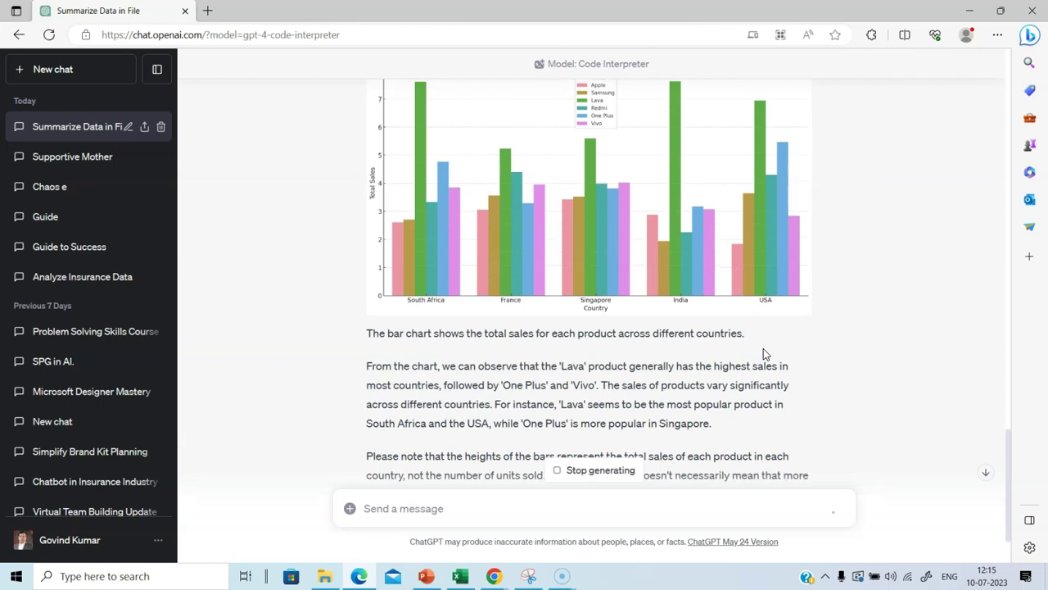
{"action": "scroll", "coordinate": [764, 353], "scroll_direction": "up", "scroll_amount": 1}
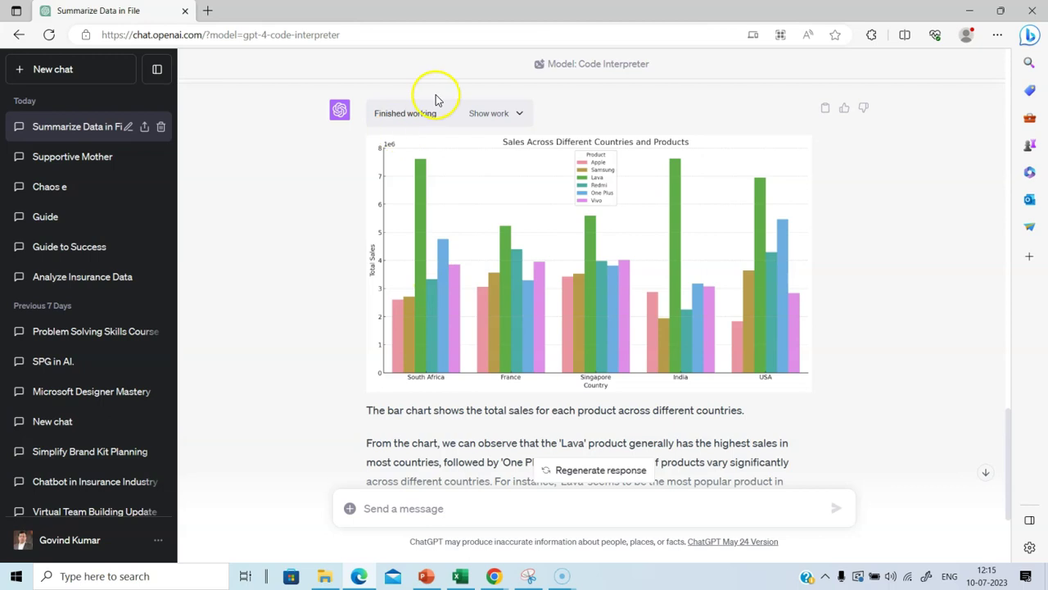
{"action": "left_click", "coordinate": [481, 112]}
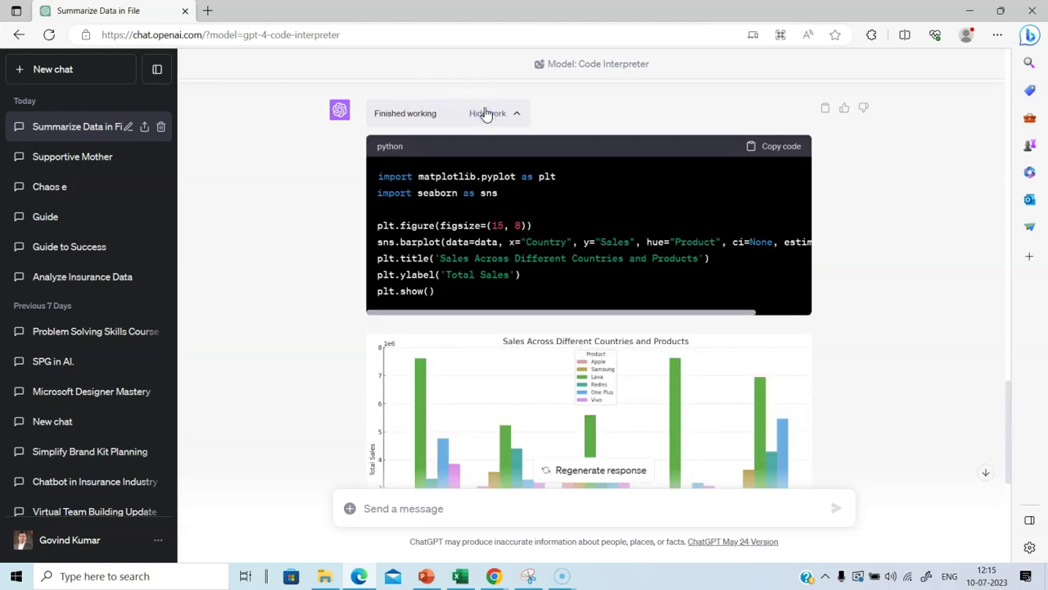
{"action": "left_click", "coordinate": [486, 116]}
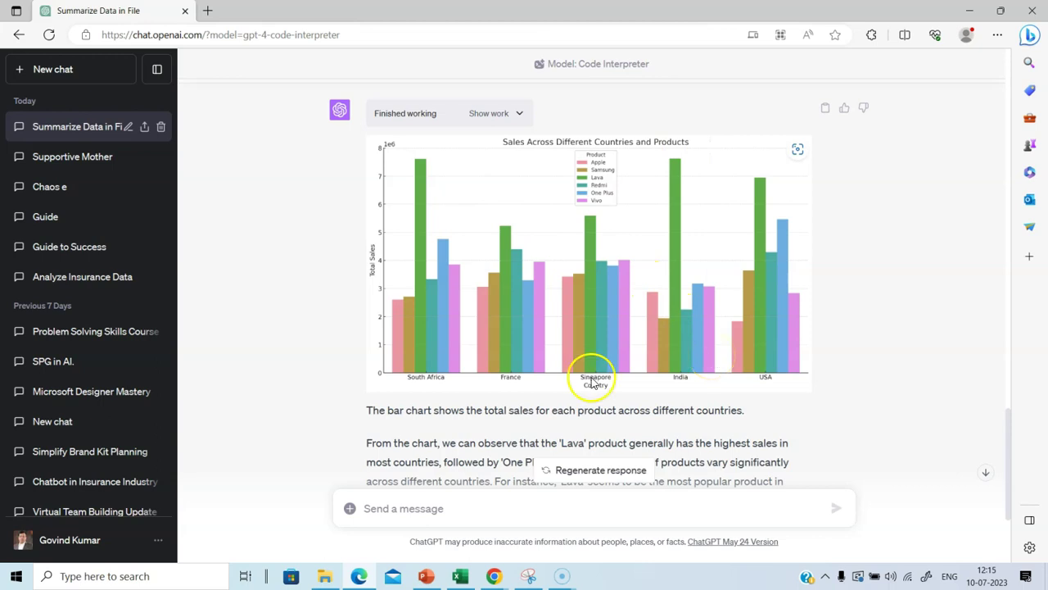
{"action": "scroll", "coordinate": [416, 276], "scroll_direction": "down", "scroll_amount": 3}
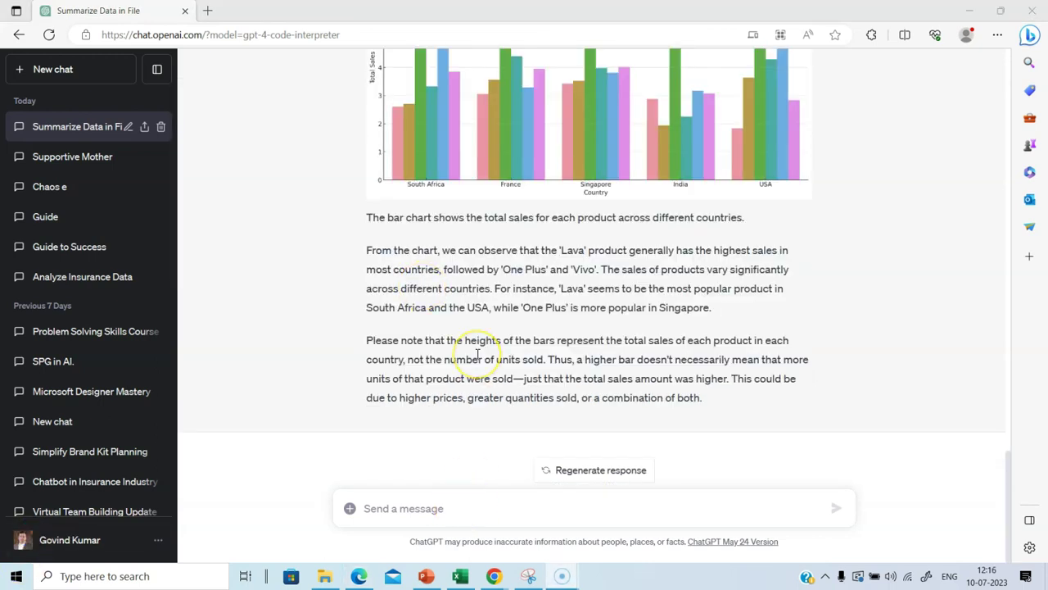
- Send the request "Create a dual axis chart to show the sales and units sold across different countries?", checking the source data in Excel before sending
{"action": "left_click", "coordinate": [434, 509]}
{"action": "type", "text": "Cre"}
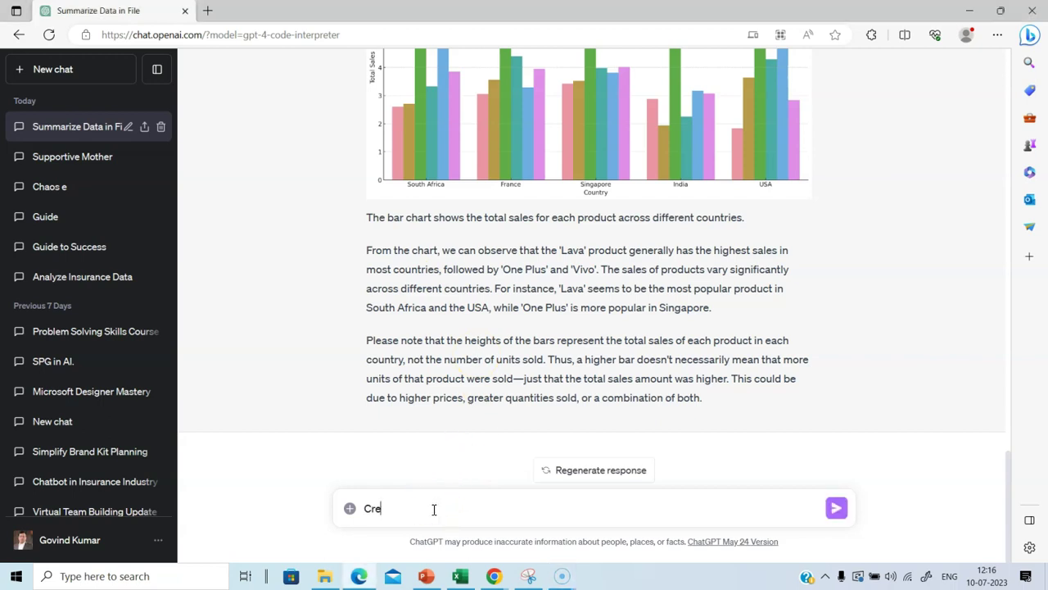
{"action": "type", "text": "ate a dual axis chart to show the "}
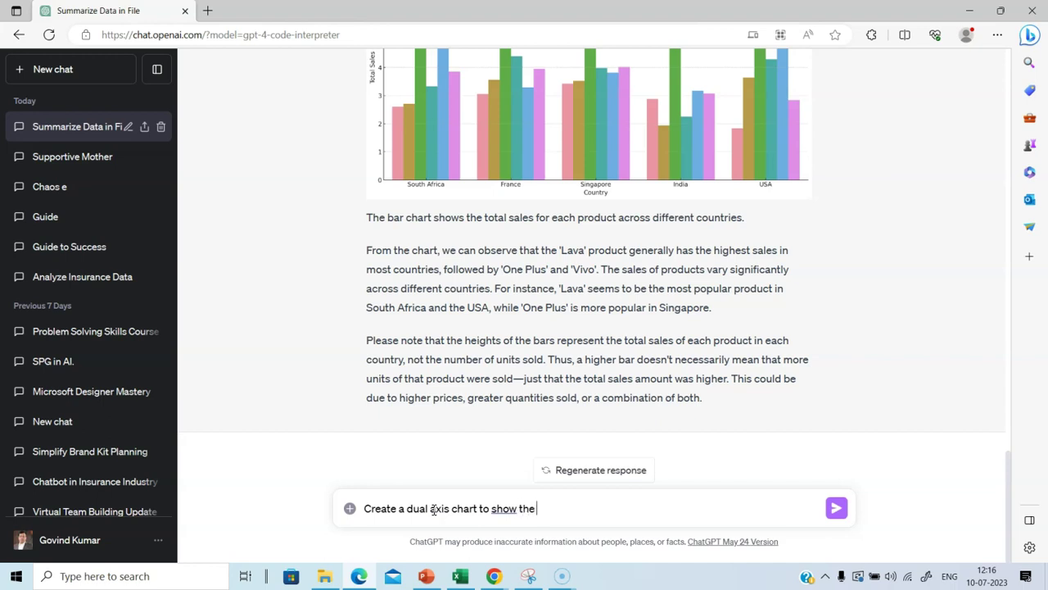
{"action": "type", "text": "sales and units sold"}
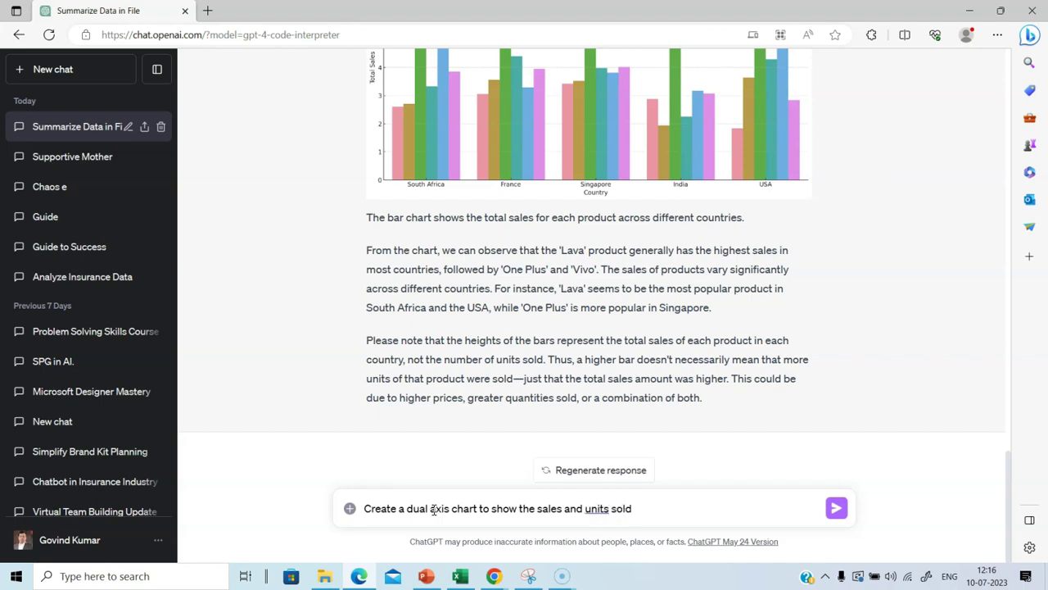
{"action": "type", "text": " across different countrie"}
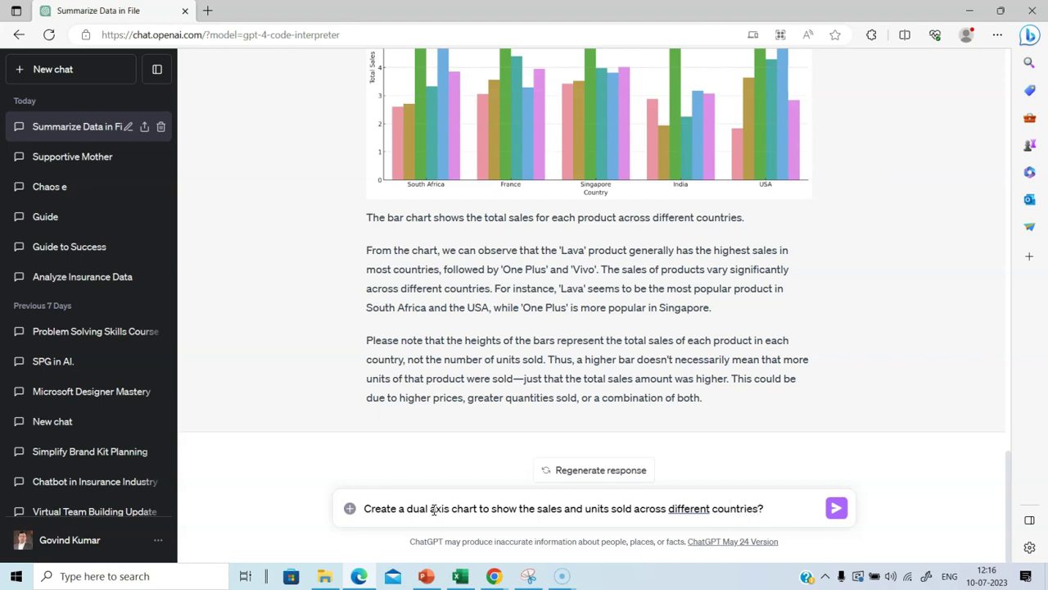
{"action": "type", "text": "s?"}
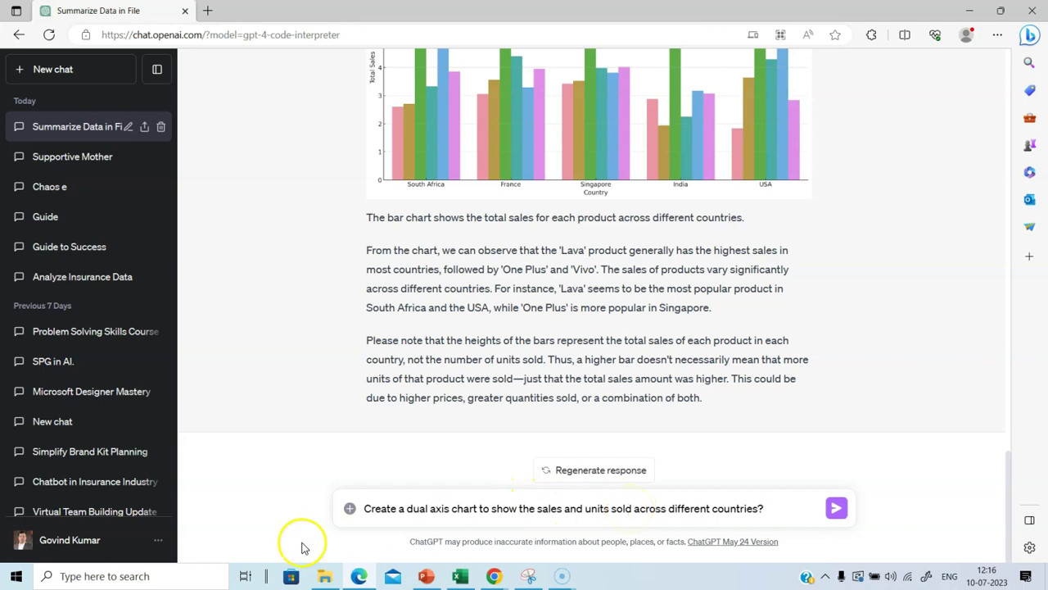
{"action": "key", "text": "alt+Tab"}
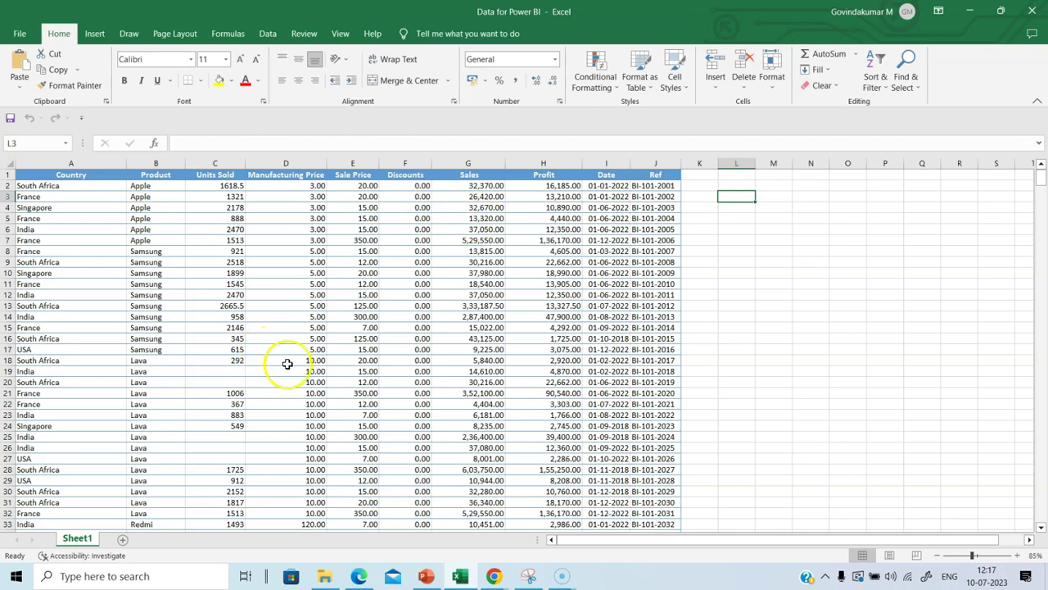
{"action": "left_click", "coordinate": [359, 576]}
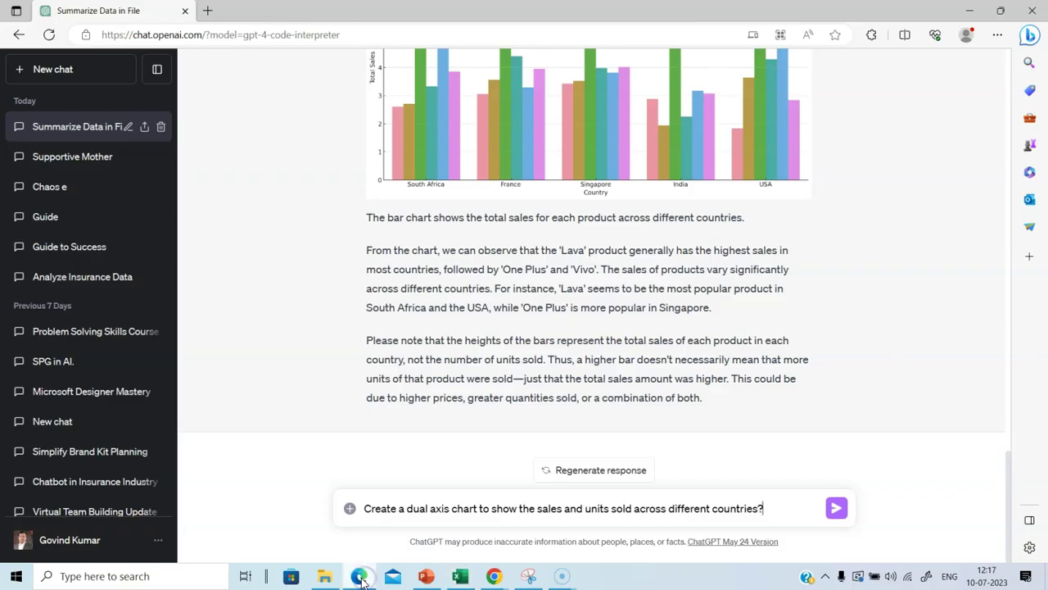
{"action": "left_click", "coordinate": [835, 508]}
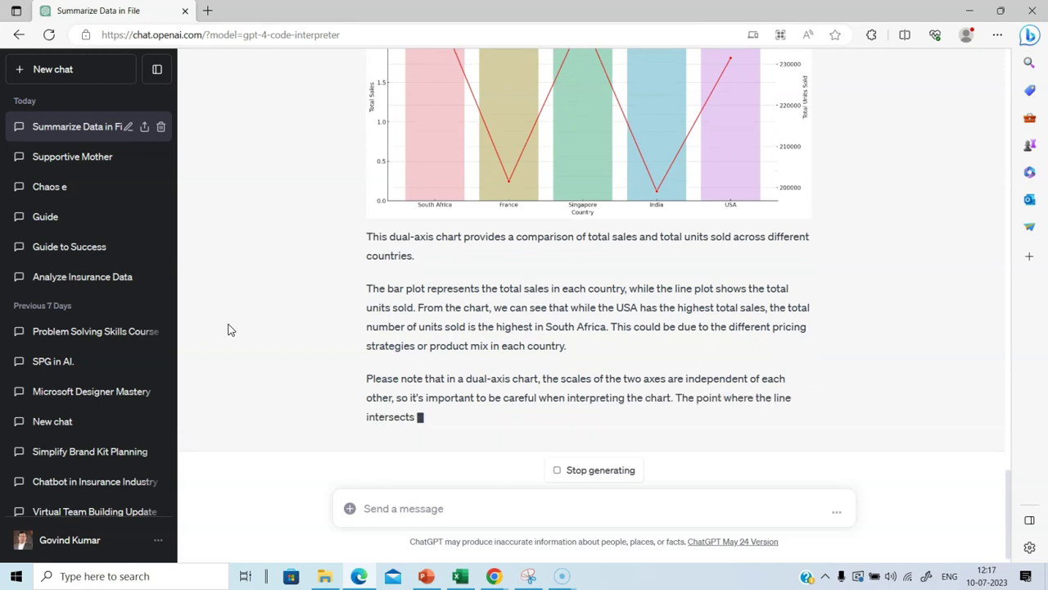
- Look over the dual-axis chart and send the follow-up "Can you add data labels to the above chart?"
{"action": "scroll", "coordinate": [421, 319], "scroll_direction": "up", "scroll_amount": 3}
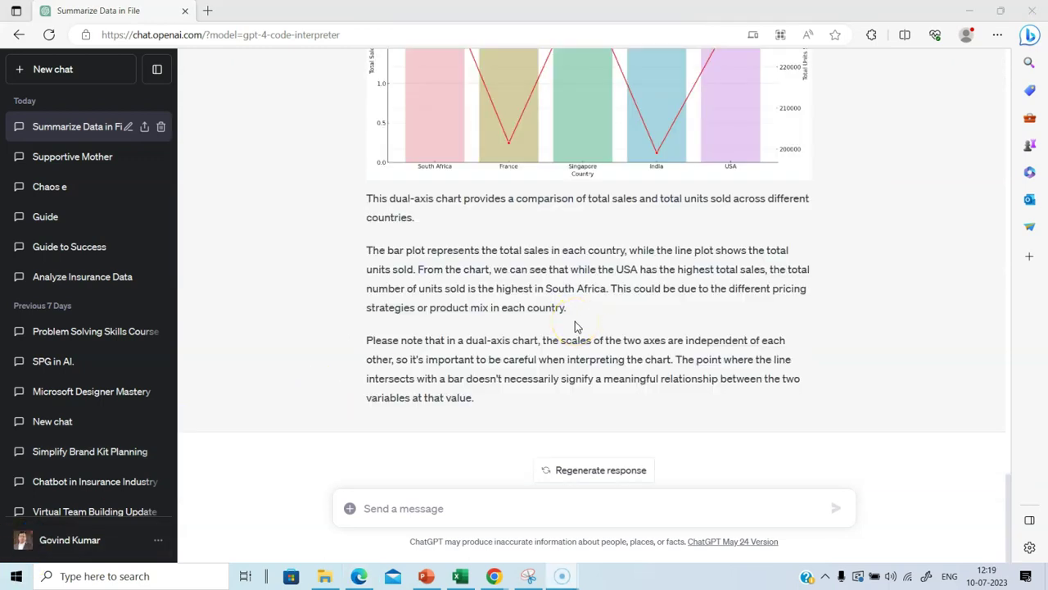
{"action": "scroll", "coordinate": [575, 326], "scroll_direction": "up", "scroll_amount": 2}
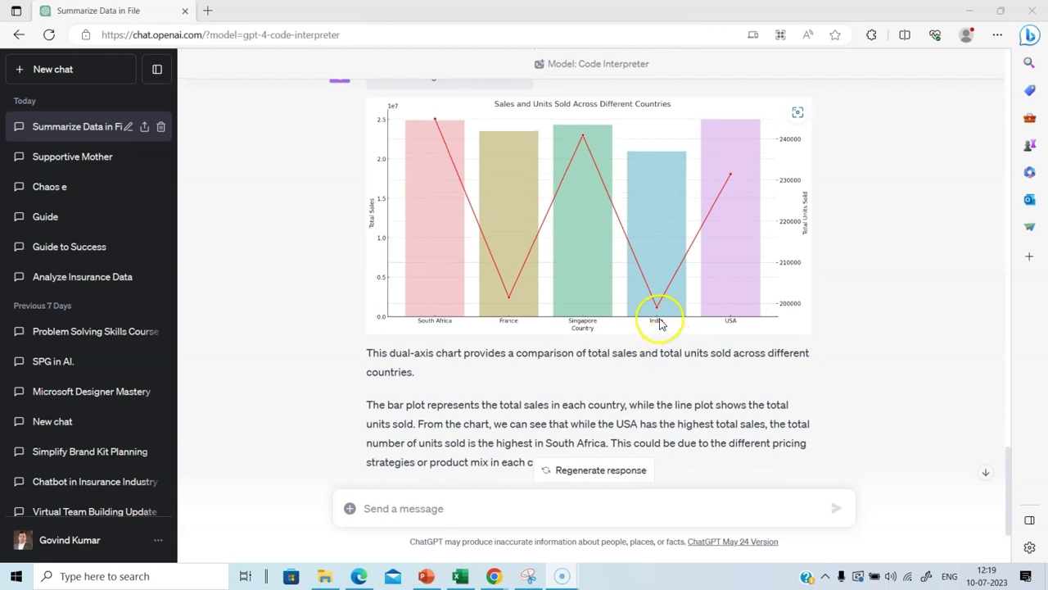
{"action": "left_click", "coordinate": [446, 507]}
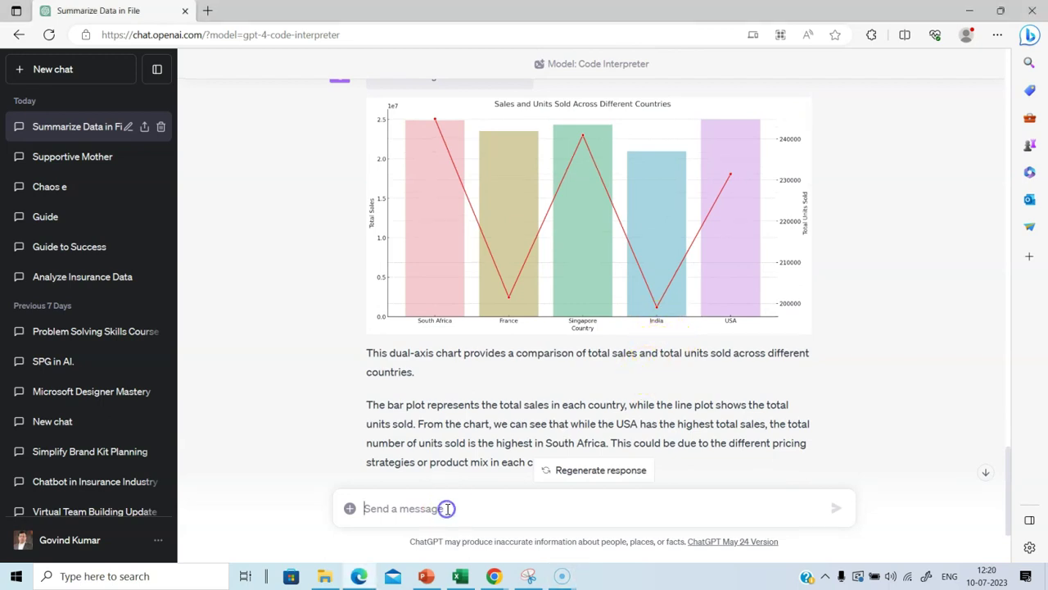
{"action": "type", "text": "Can you a"}
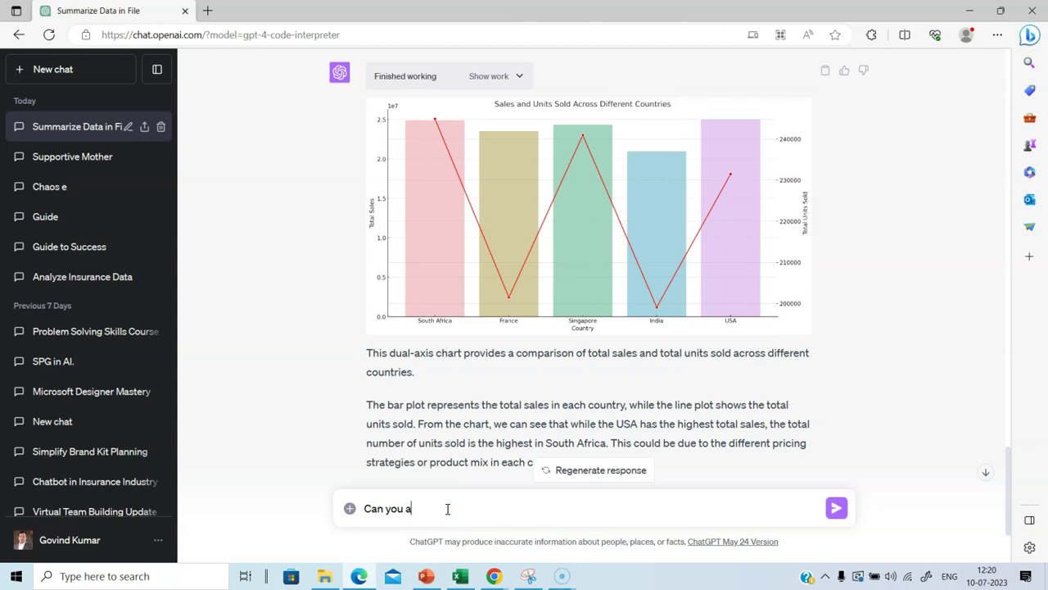
{"action": "type", "text": "dd data labels to the above chart?"}
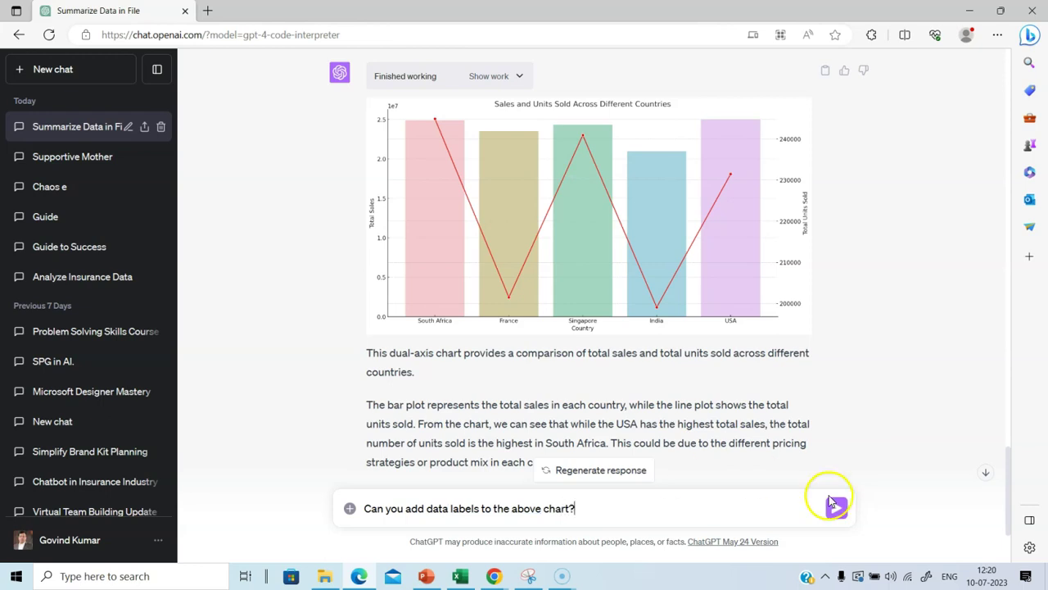
{"action": "left_click", "coordinate": [835, 507]}
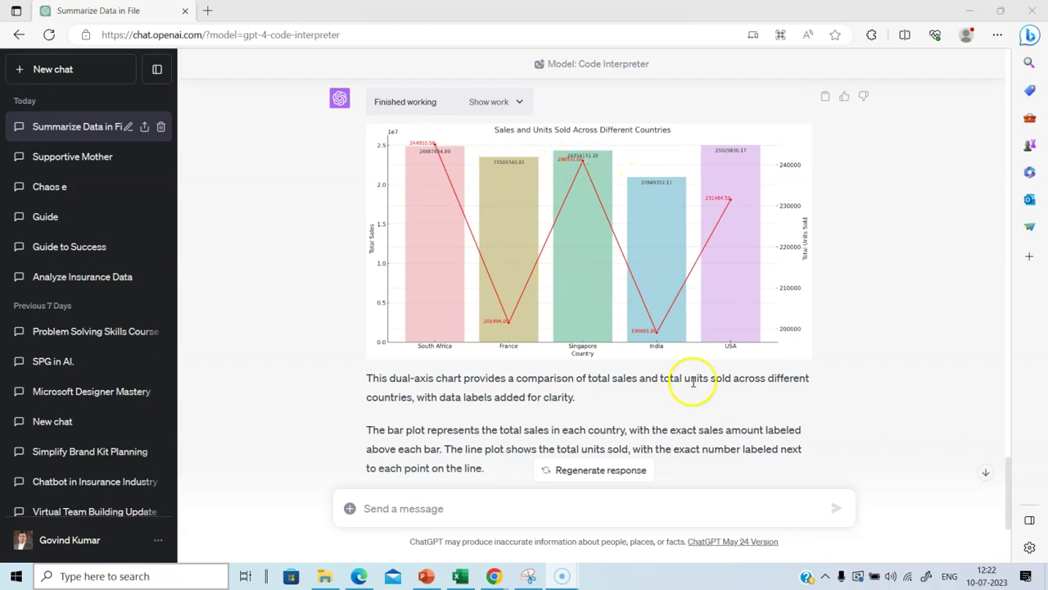
- Send the request "Create a map chart showing the sales in different countries."
{"action": "scroll", "coordinate": [524, 389], "scroll_direction": "down", "scroll_amount": 3}
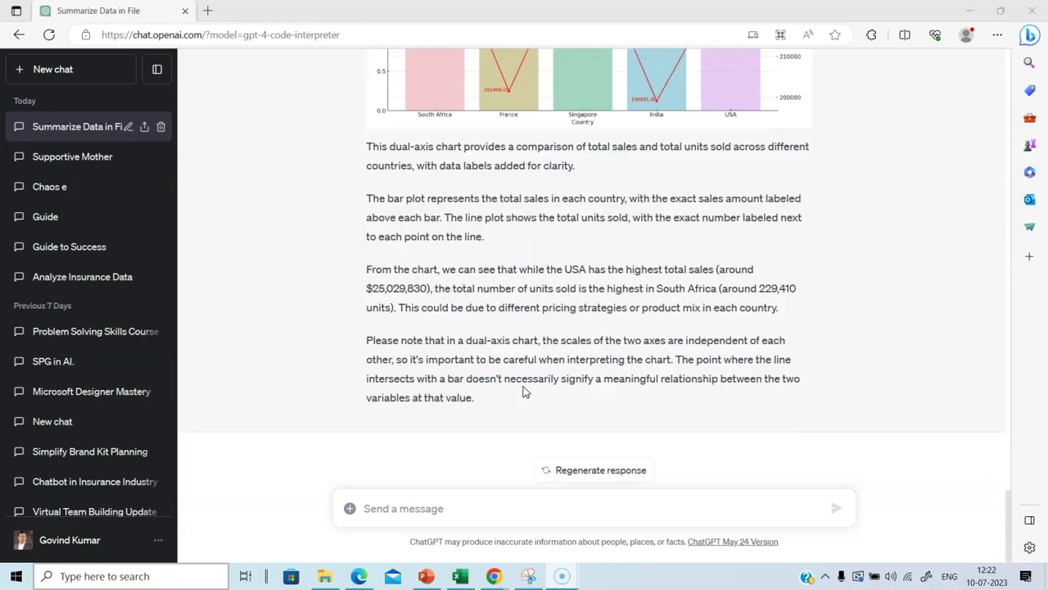
{"action": "left_click", "coordinate": [469, 506]}
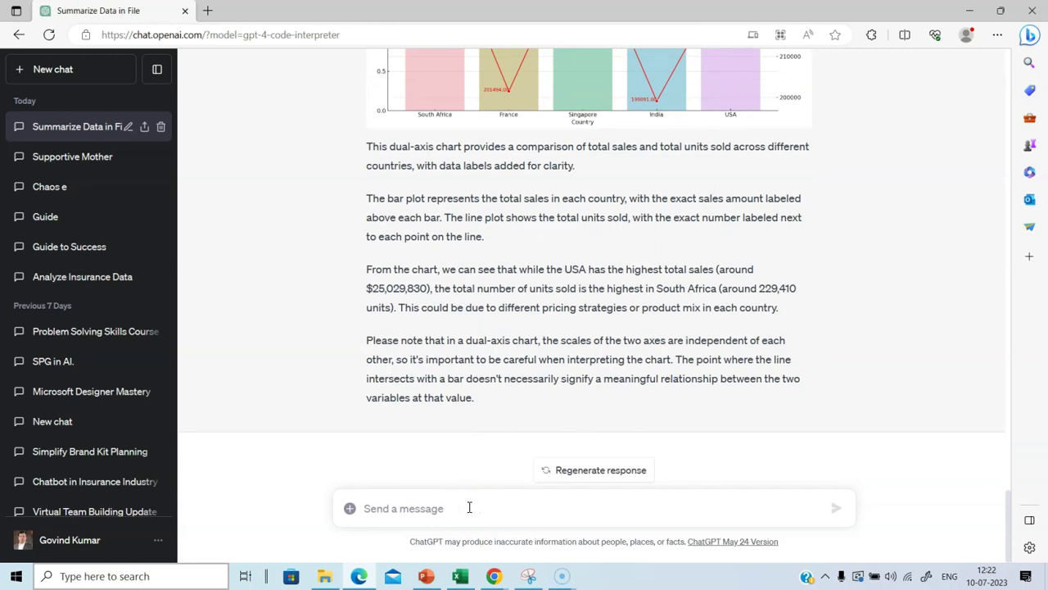
{"action": "type", "text": "Create a"}
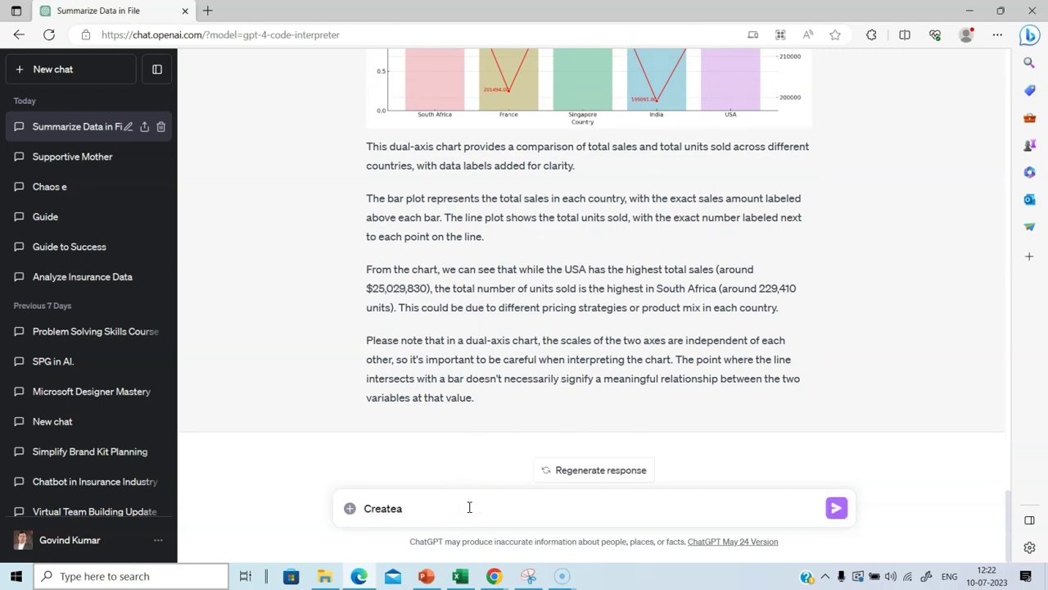
{"action": "type", "text": " map chart showing the sales"}
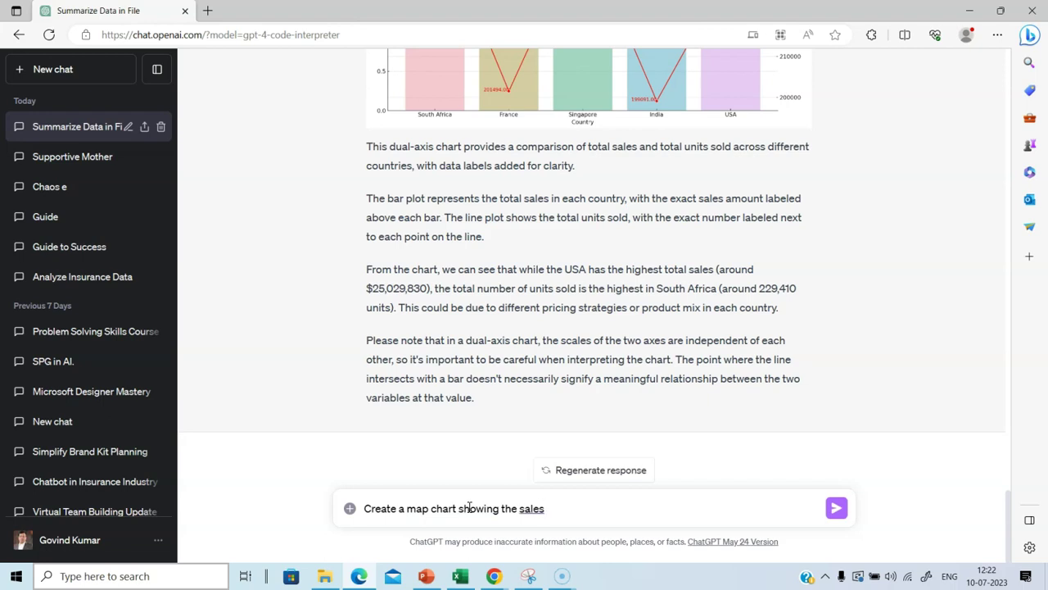
{"action": "type", "text": " in different countr"}
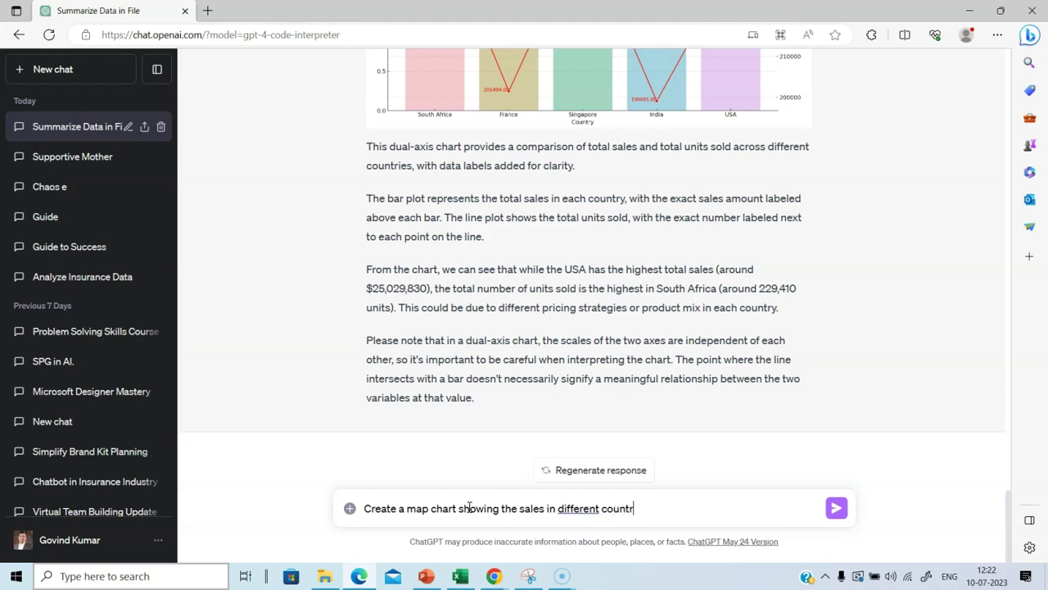
{"action": "type", "text": "ies."}
{"action": "left_click", "coordinate": [836, 510]}
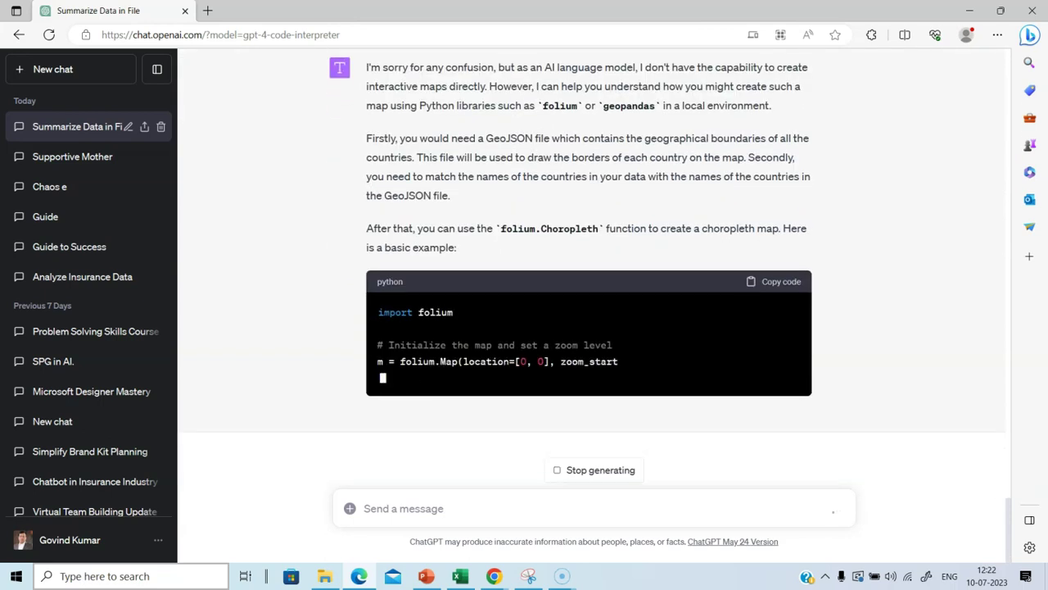
- Read through the reply to the map chart request and send the follow-up "I dont want interactive maps. Stationary output would suffice"
{"action": "scroll", "coordinate": [679, 188], "scroll_direction": "up", "scroll_amount": 2}
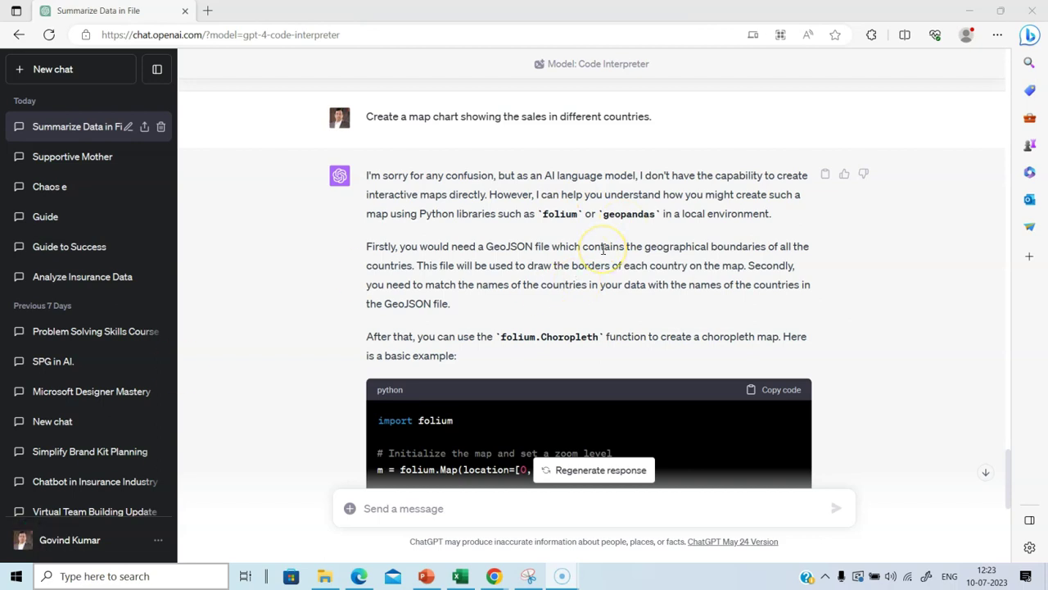
{"action": "scroll", "coordinate": [602, 249], "scroll_direction": "down", "scroll_amount": 6}
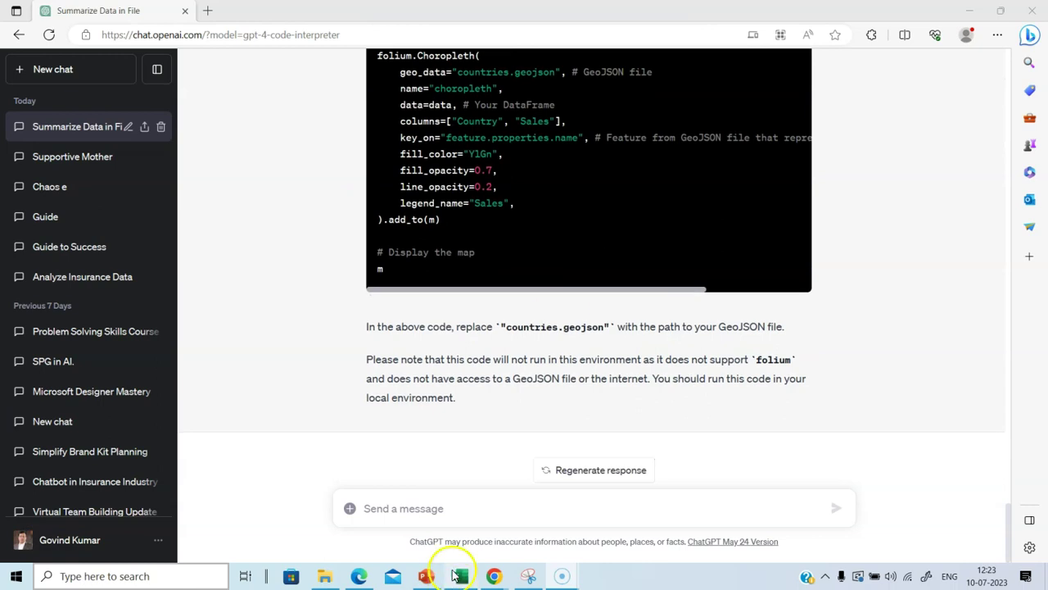
{"action": "left_click", "coordinate": [464, 506]}
{"action": "type", "text": "I"}
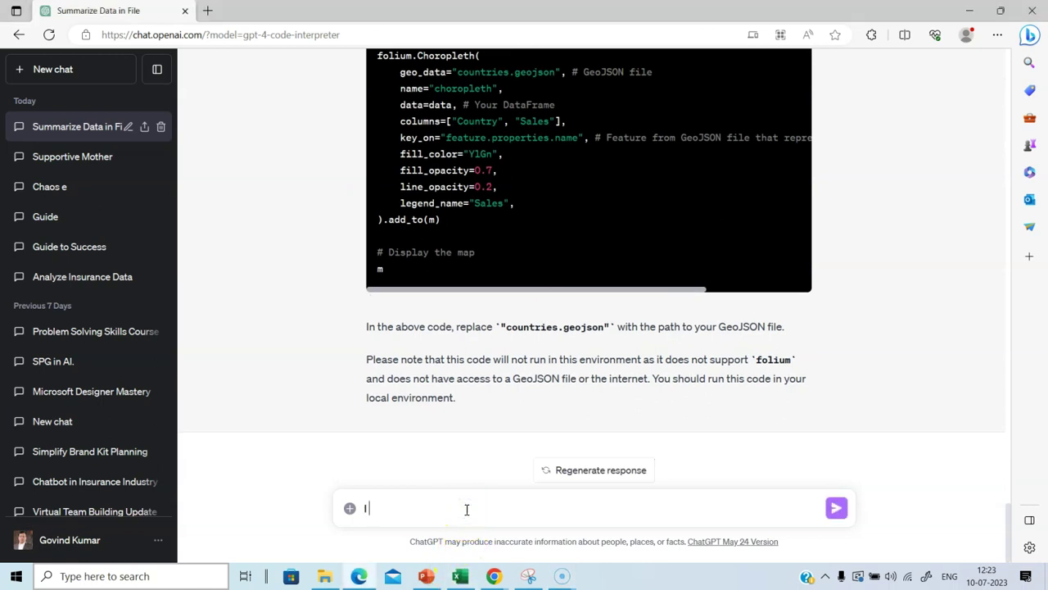
{"action": "type", "text": " dont want intera"}
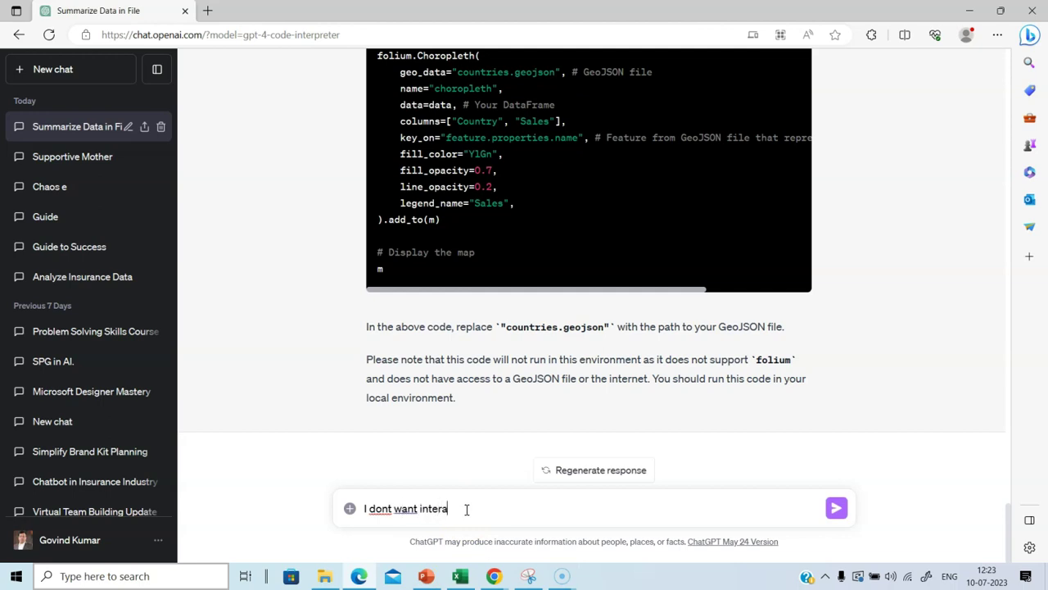
{"action": "type", "text": "ctive maps. Stationary outp"}
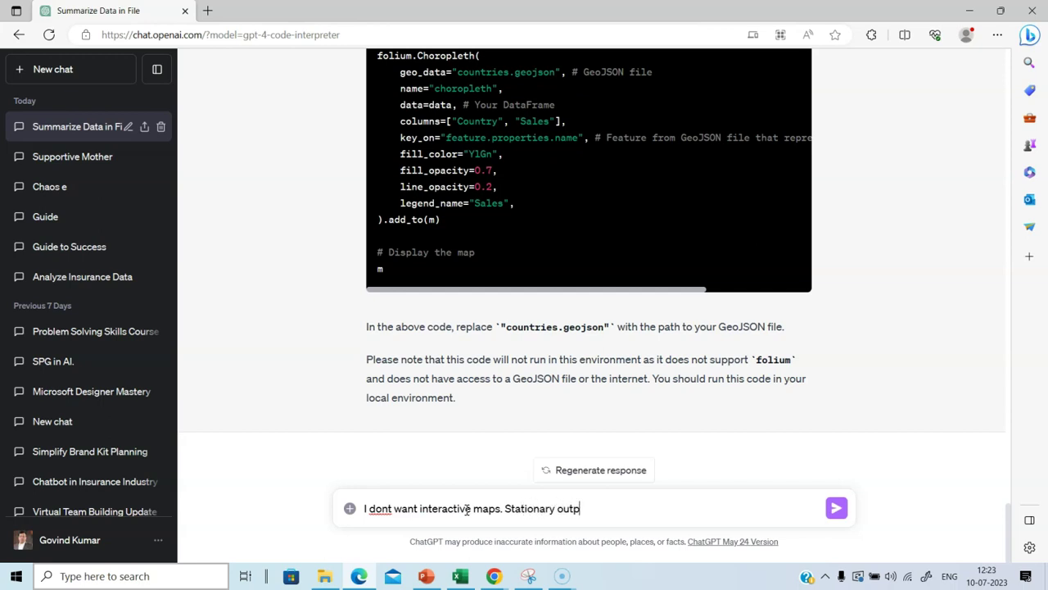
{"action": "type", "text": "ut would suffice"}
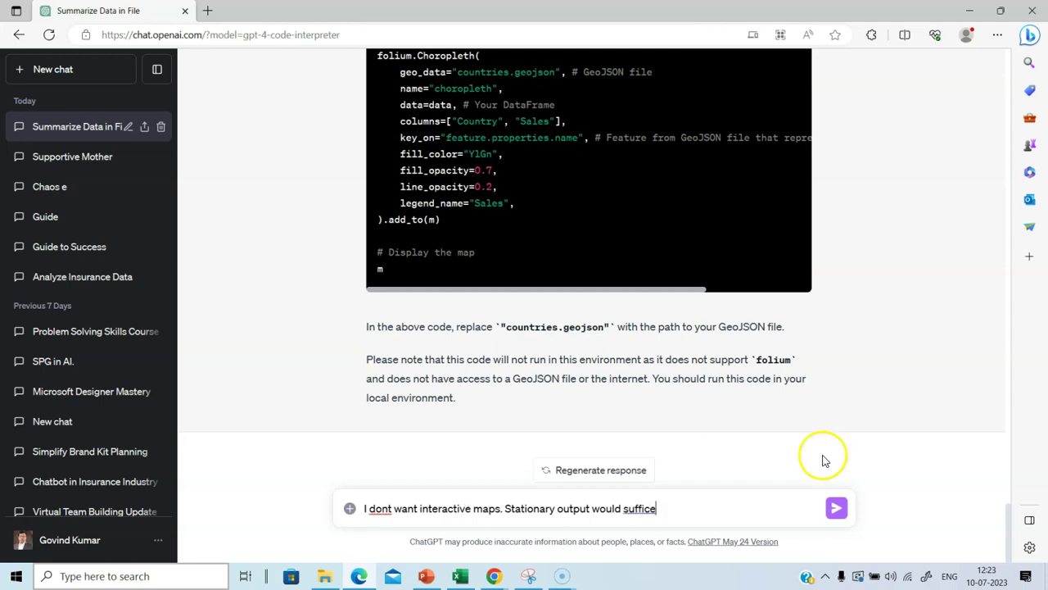
{"action": "left_click", "coordinate": [836, 508]}
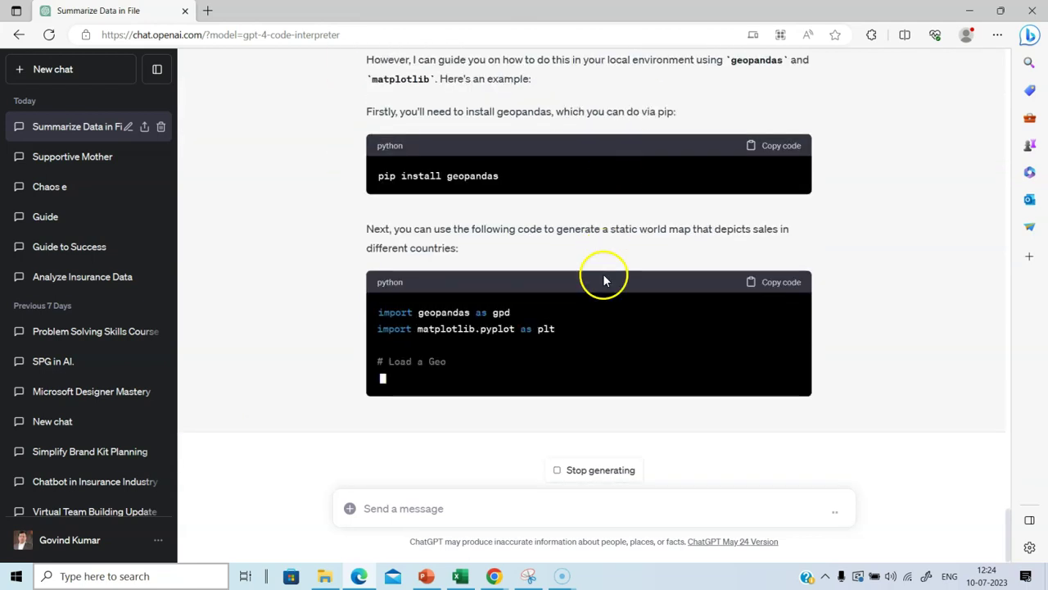
- Read the reply about static maps, including the geopandas install command and the Python example for plotting sales by country
{"action": "scroll", "coordinate": [604, 281], "scroll_direction": "up", "scroll_amount": 2}
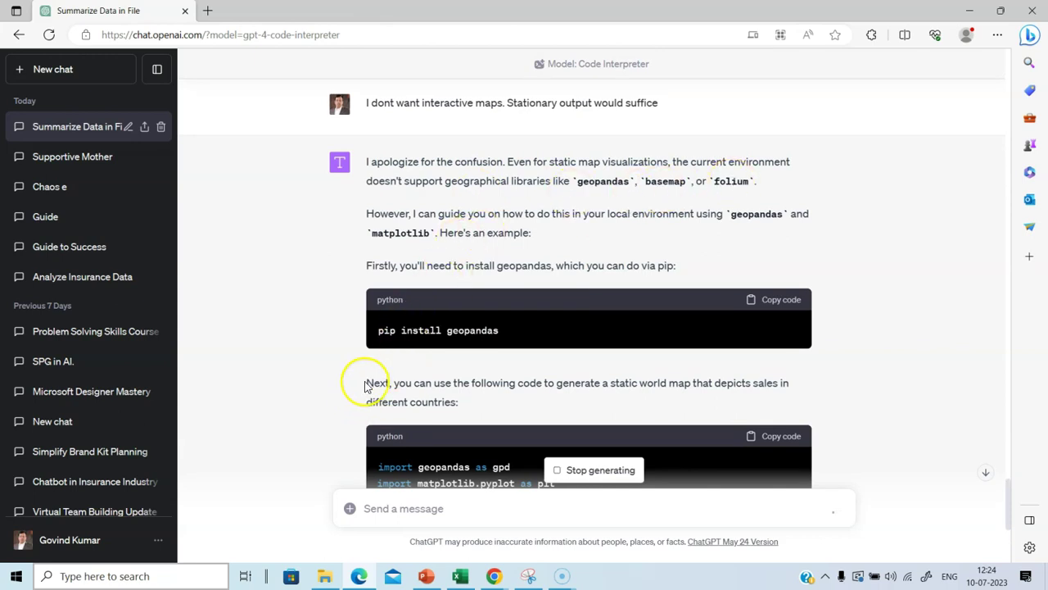
{"action": "scroll", "coordinate": [363, 383], "scroll_direction": "down", "scroll_amount": 2}
{"action": "scroll", "coordinate": [366, 387], "scroll_direction": "down", "scroll_amount": 2}
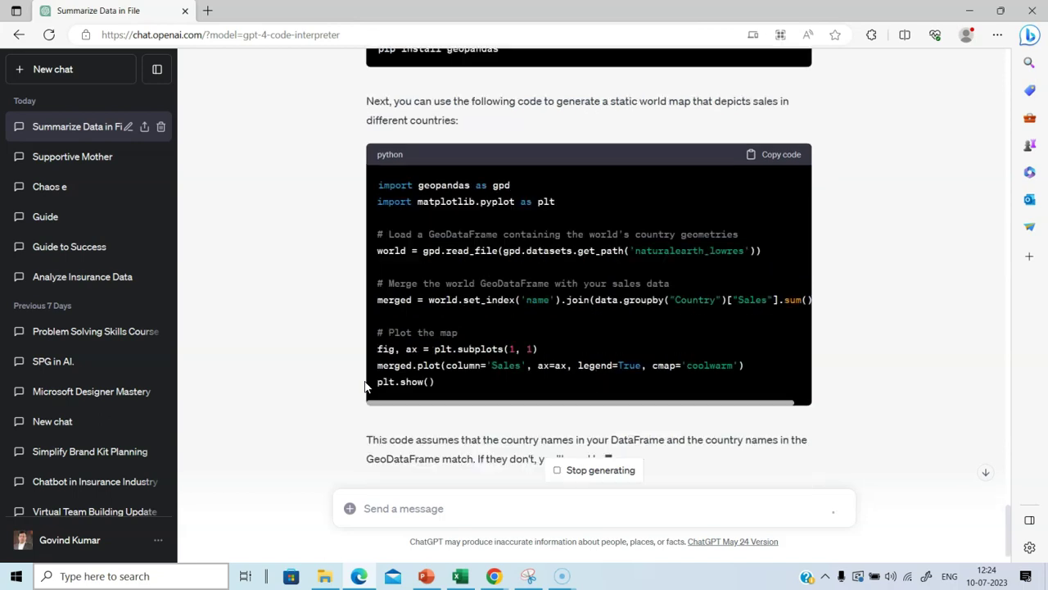
{"action": "scroll", "coordinate": [366, 388], "scroll_direction": "up", "scroll_amount": 1}
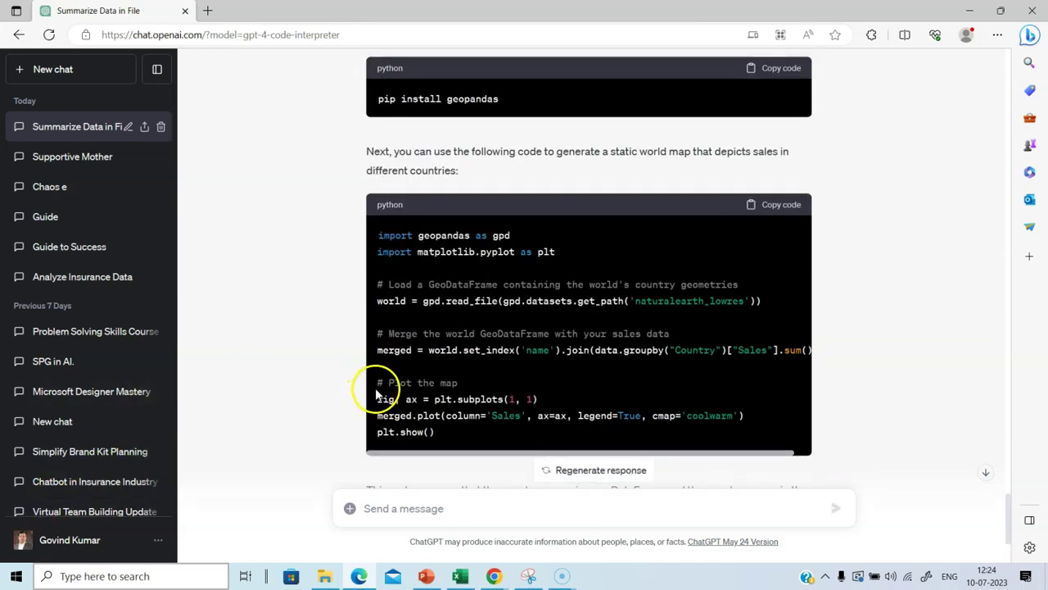
{"action": "scroll", "coordinate": [377, 393], "scroll_direction": "up", "scroll_amount": 5}
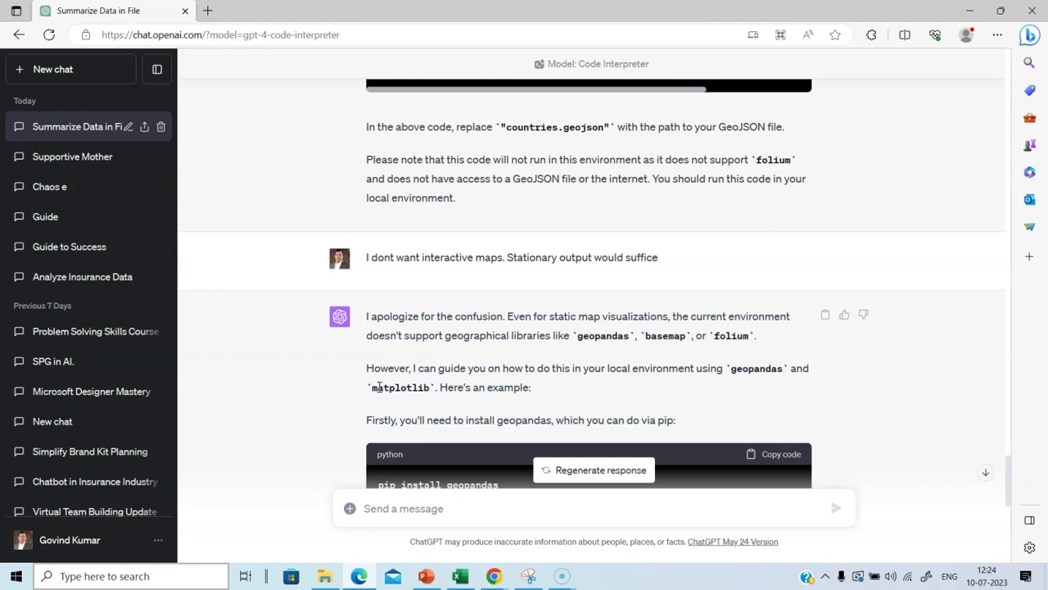
{"action": "scroll", "coordinate": [378, 387], "scroll_direction": "down", "scroll_amount": 1}
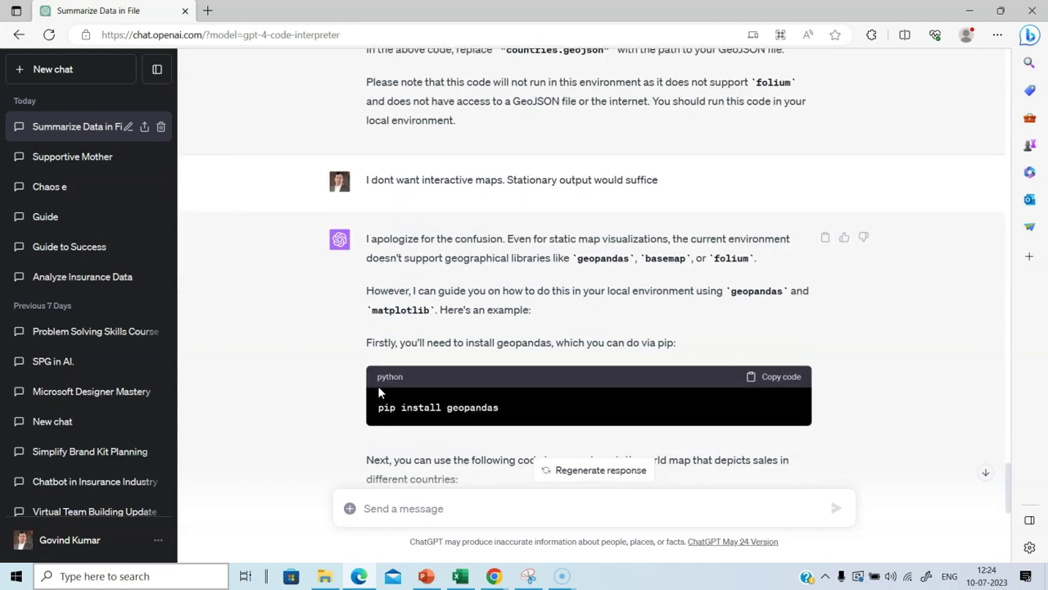